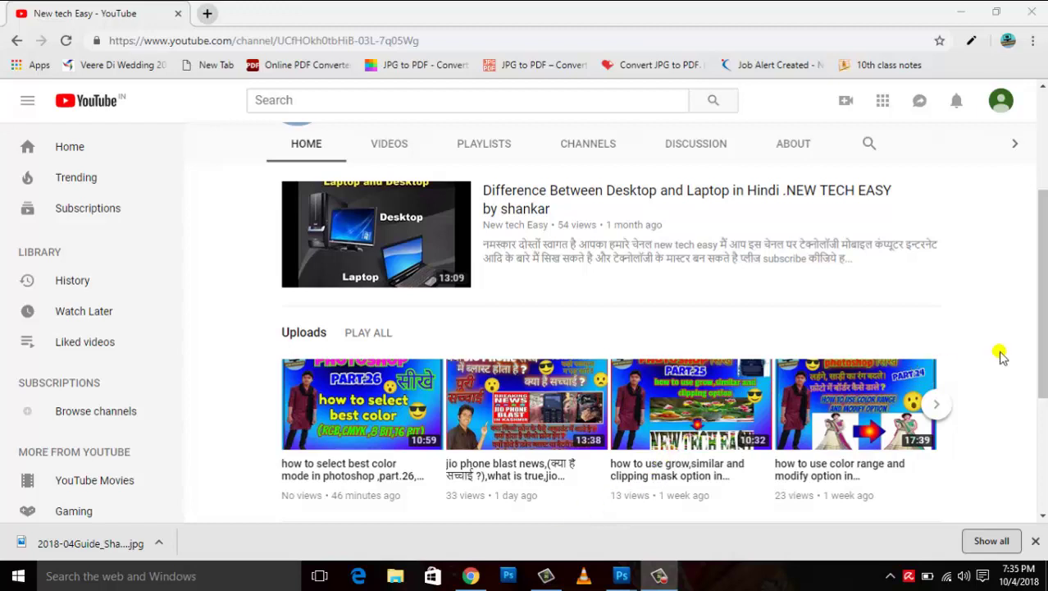
Step: Subscribe to the New tech Easy channel and set its bell to all notifications
scroll(1042, 295, "up", 1)
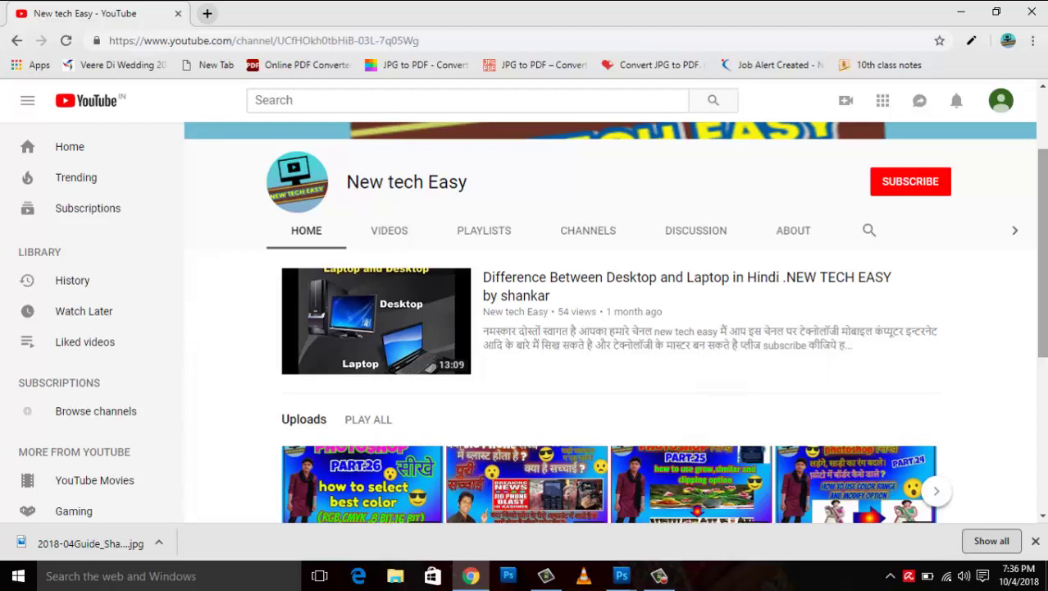
scroll(989, 369, "down", 1)
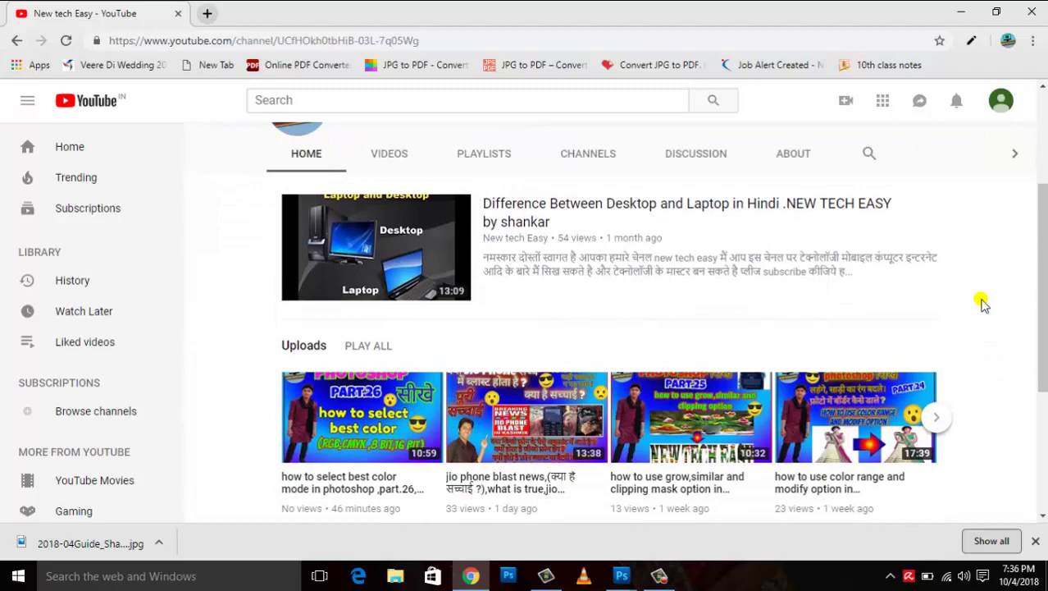
scroll(984, 304, "up", 1)
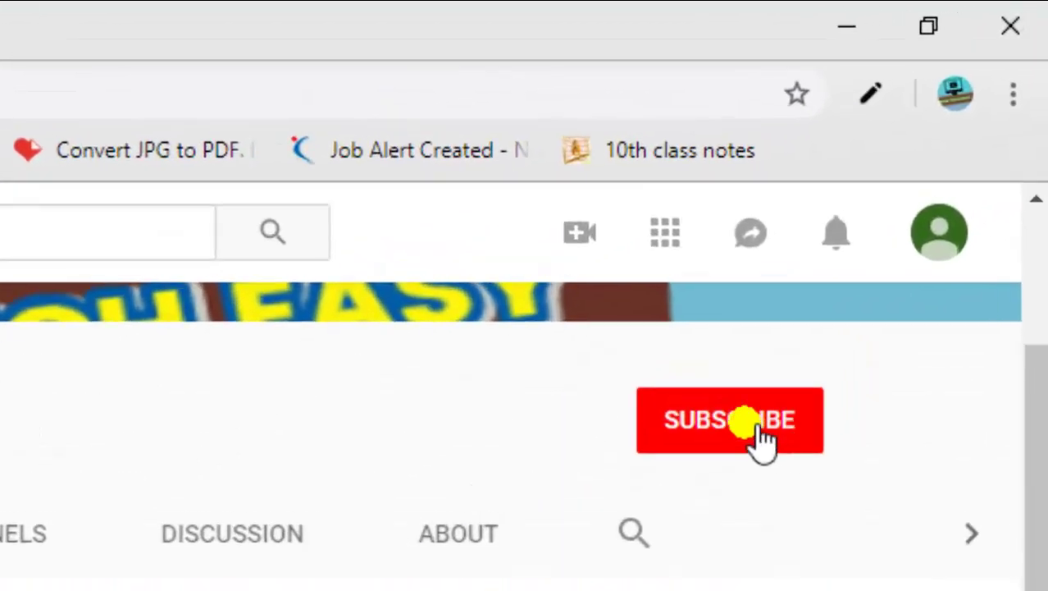
left_click(759, 439)
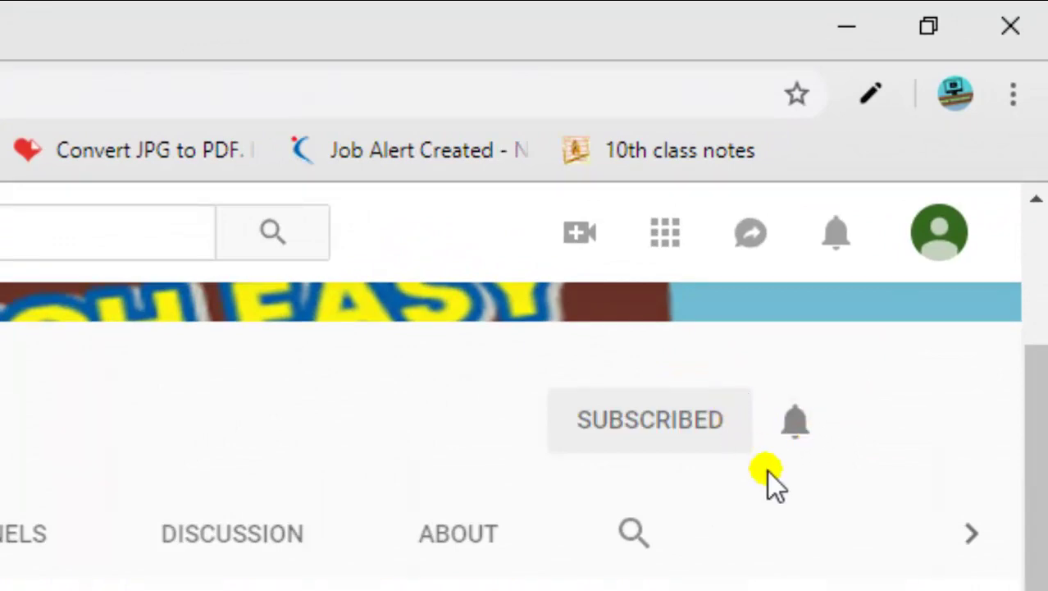
left_click(797, 431)
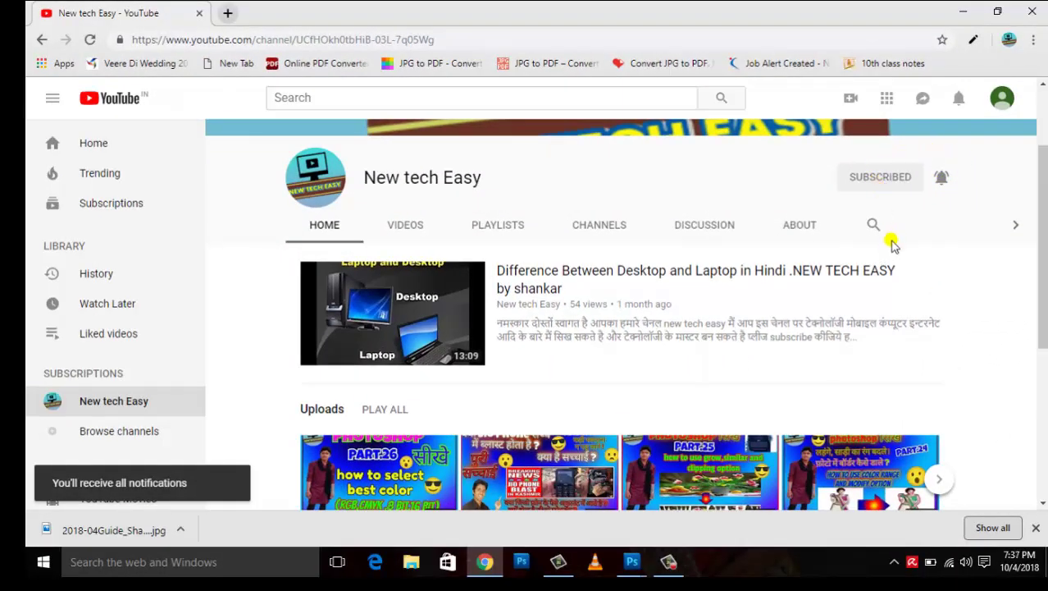
mouse_move(620, 312)
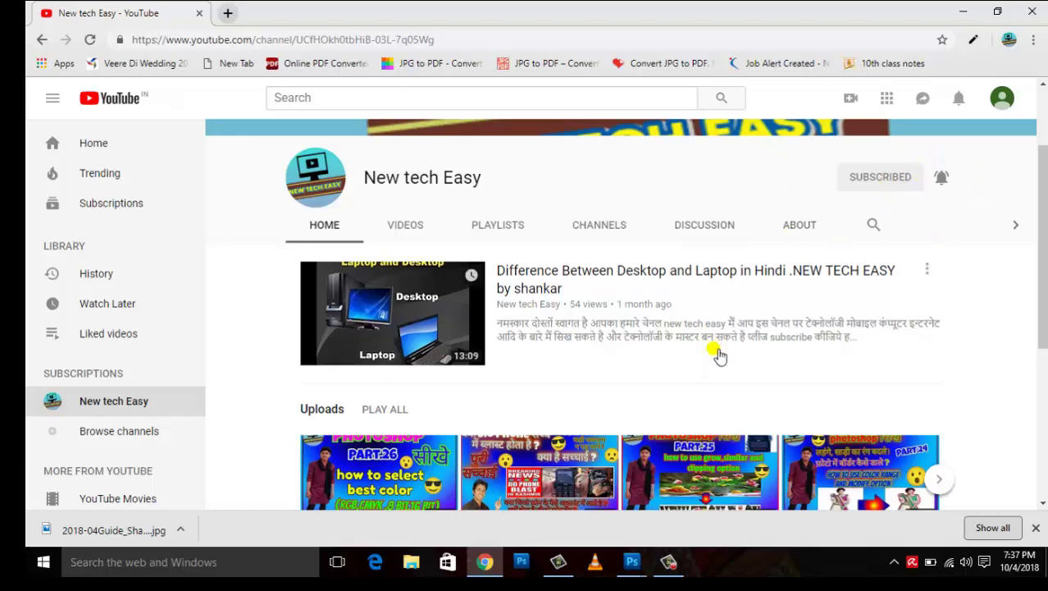
Step: Open the channel's photoshop basic series playlist and pause its Part 1 video
scroll(719, 355, "down", 2)
scroll(722, 345, "up", 2)
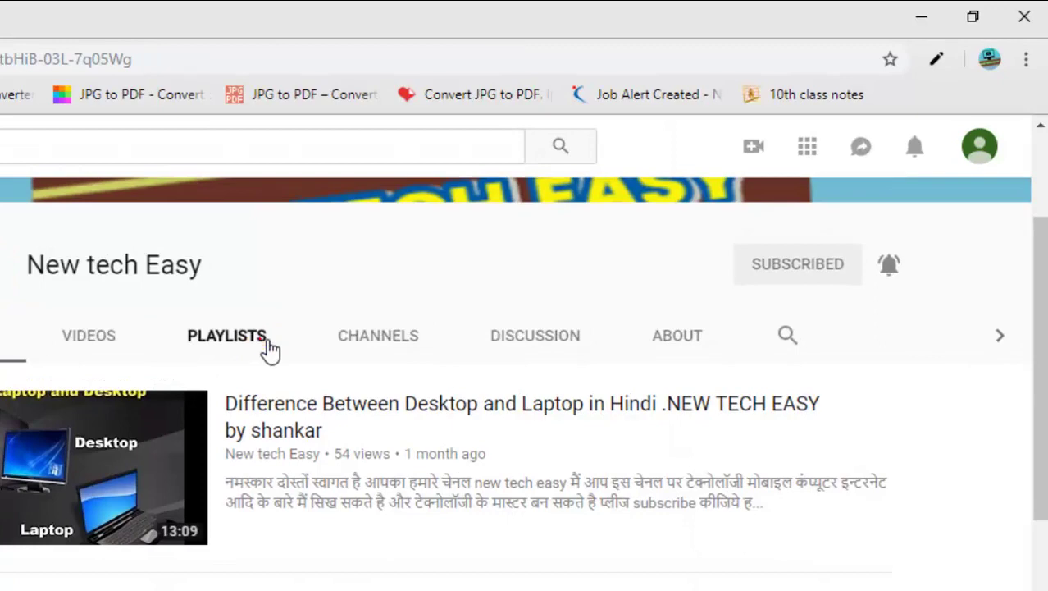
left_click(268, 343)
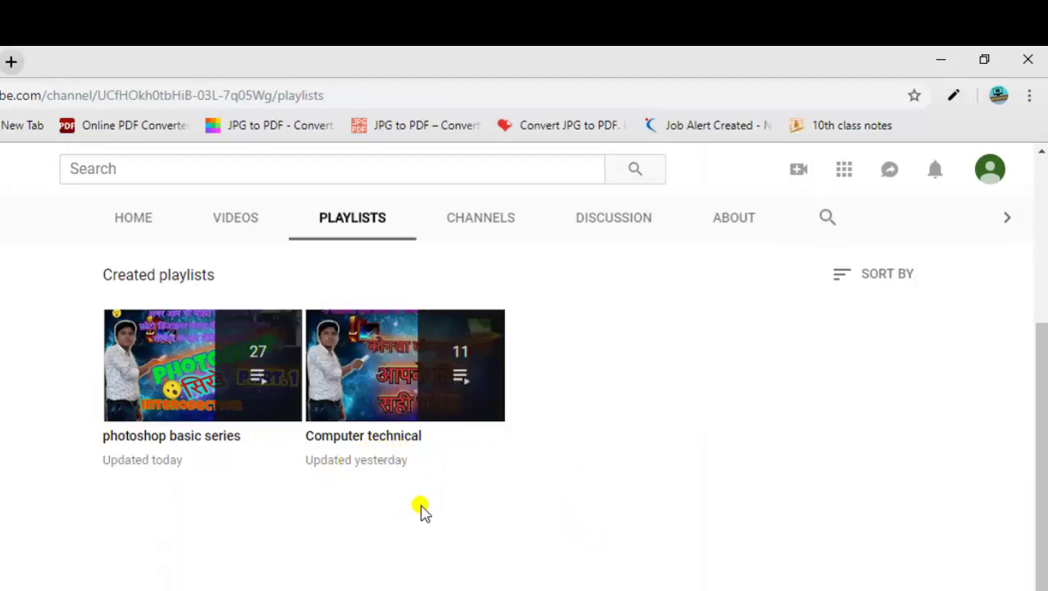
left_click(279, 398)
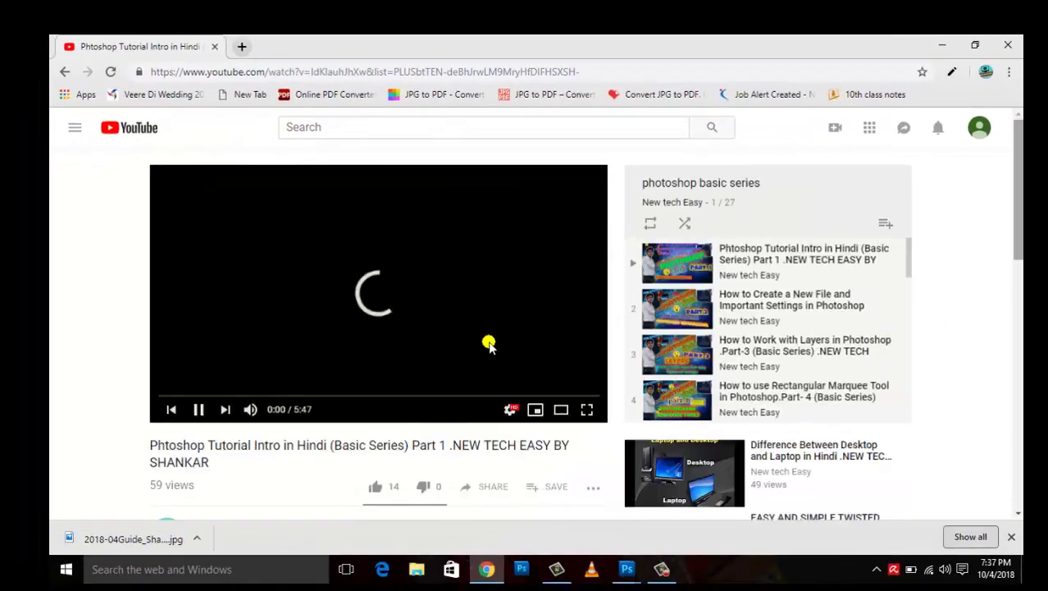
left_click(201, 410)
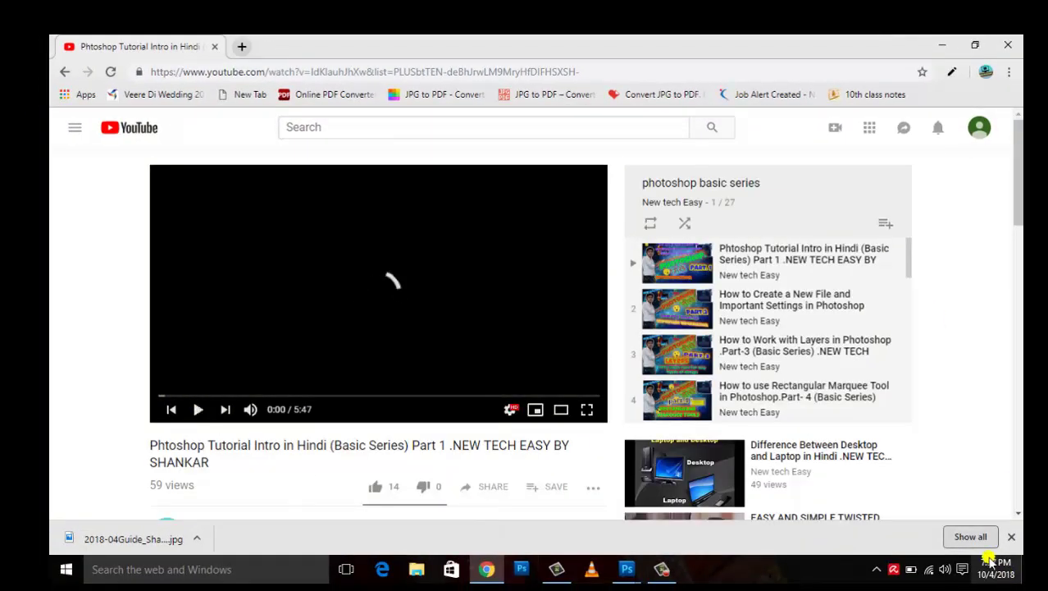
left_click(242, 579)
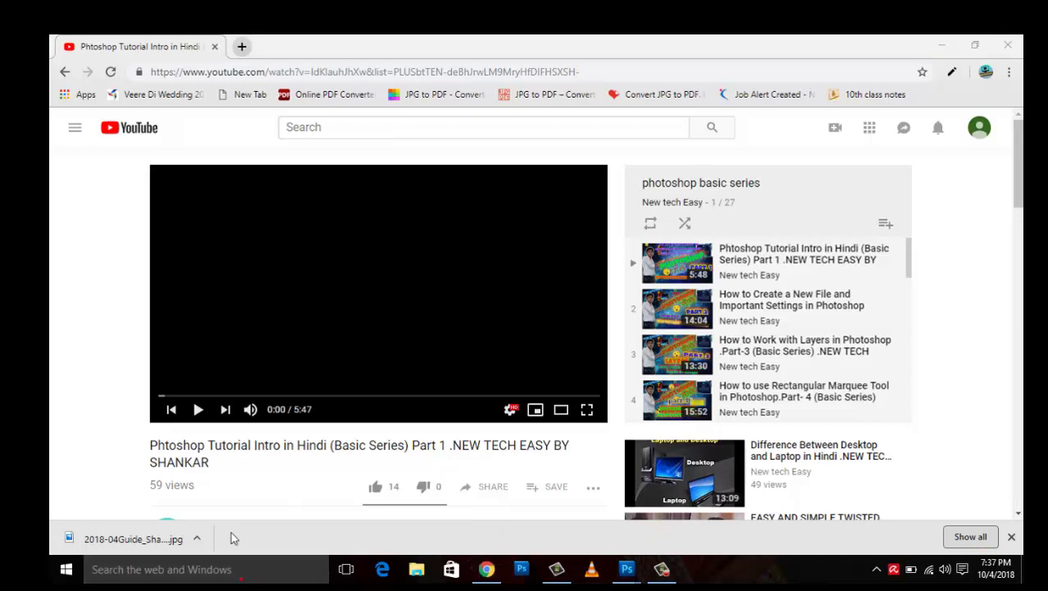
left_click(629, 568)
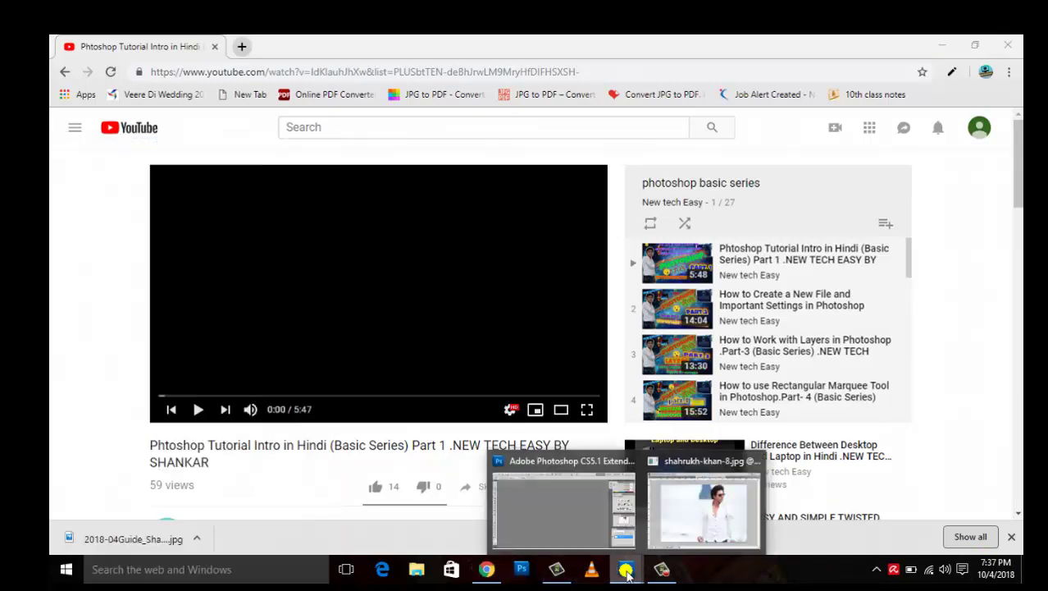
Step: Bring Photoshop to the front and make the 5960.jpg couple photo the active document
left_click(602, 522)
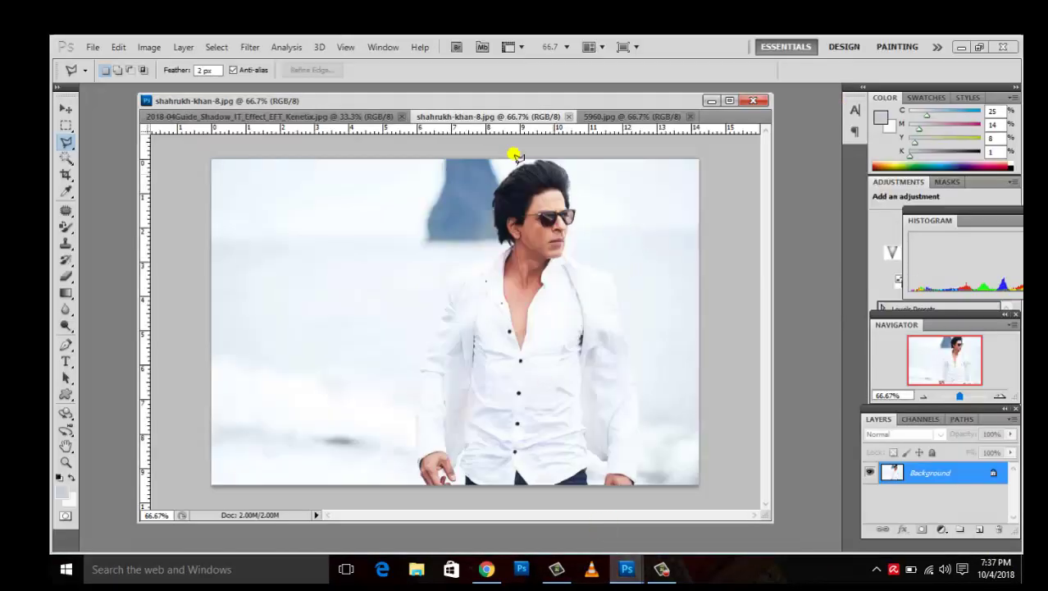
left_click(356, 117)
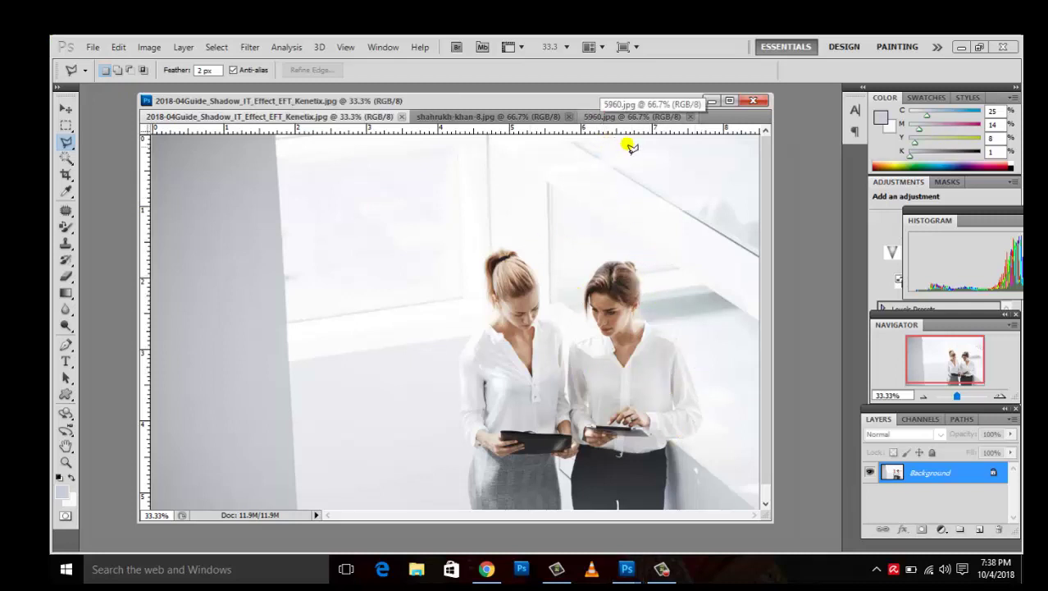
left_click(492, 117)
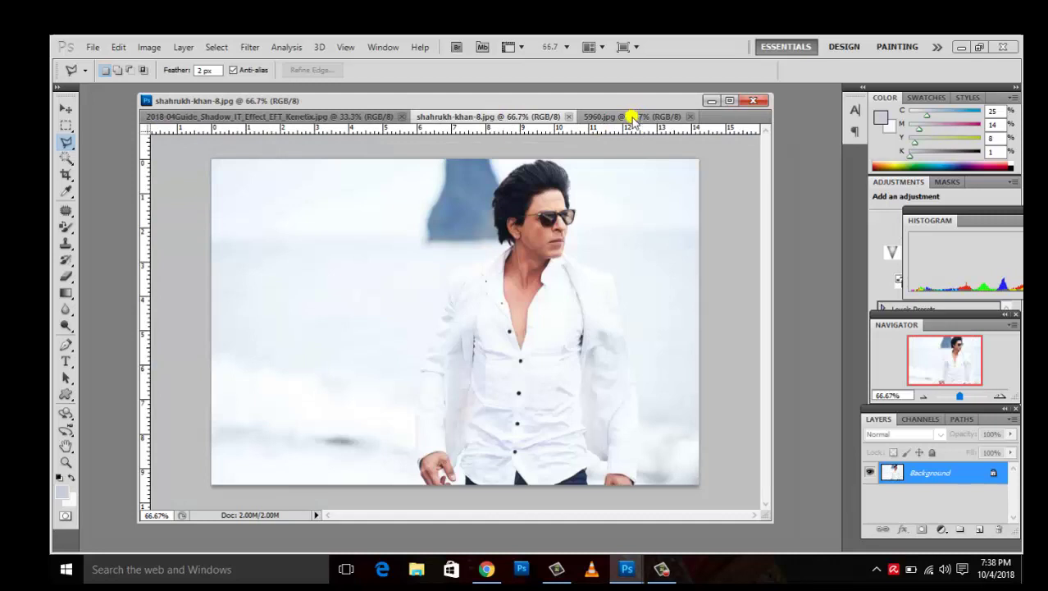
left_click(631, 117)
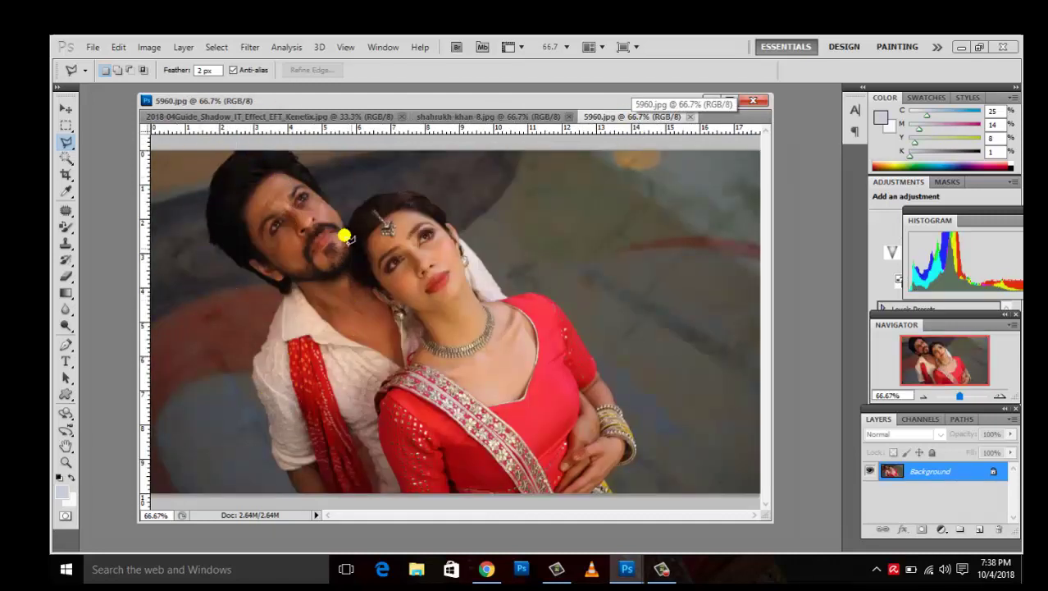
Step: Apply Shadows/Highlights to 5960.jpg with Shadows 65% and Highlights 13%
left_click(152, 47)
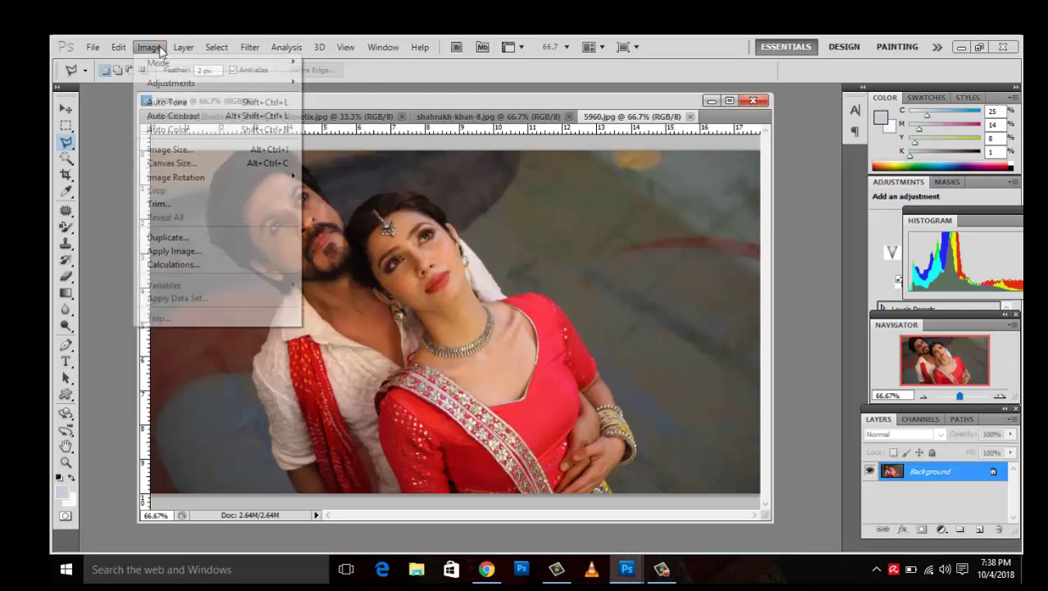
key("Escape")
left_click(118, 47)
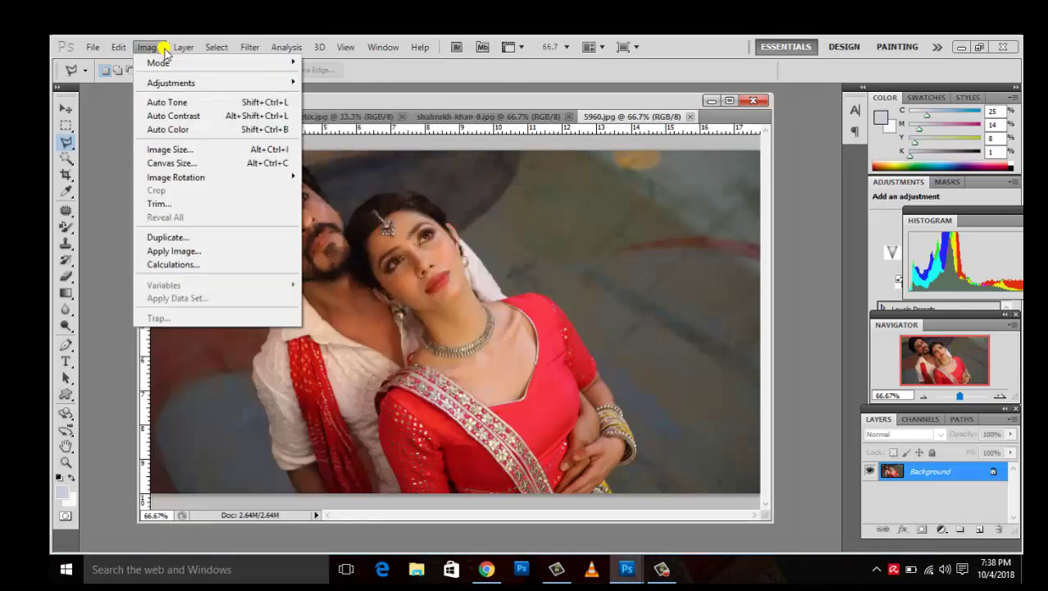
mouse_move(172, 83)
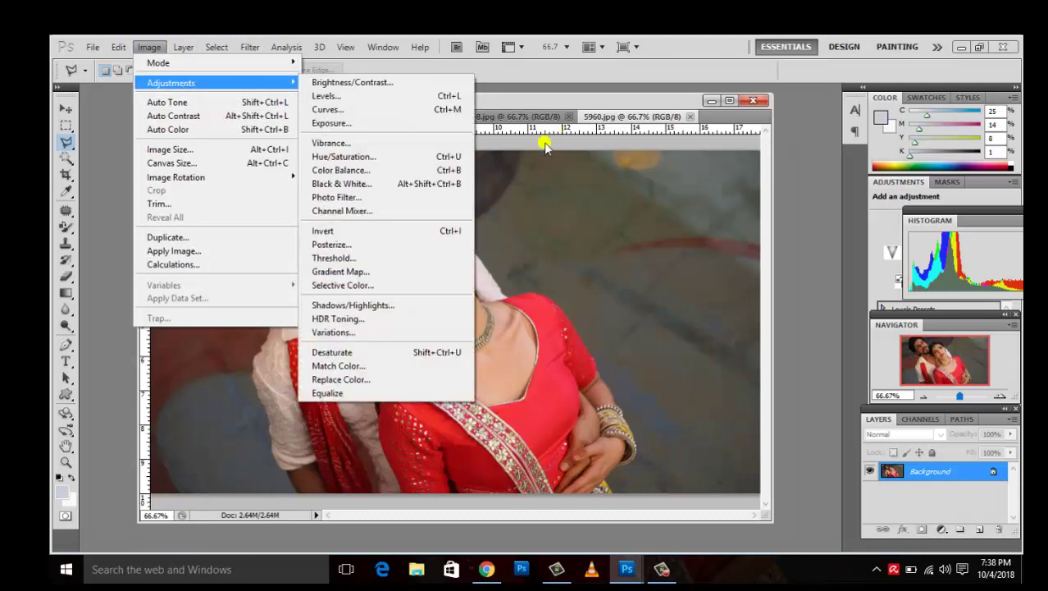
left_click(358, 310)
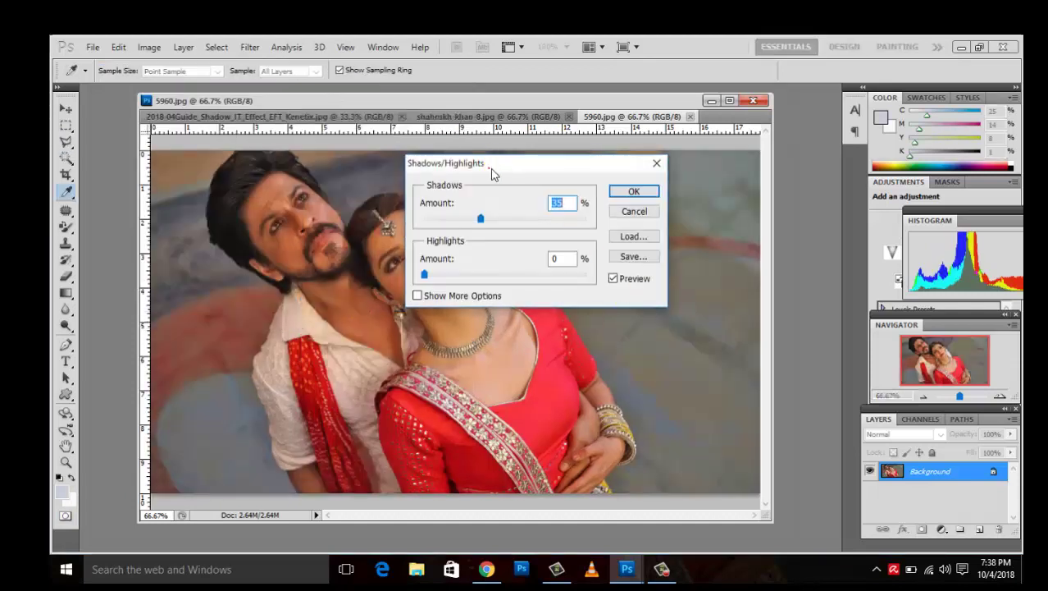
left_click_drag(492, 172, 659, 184)
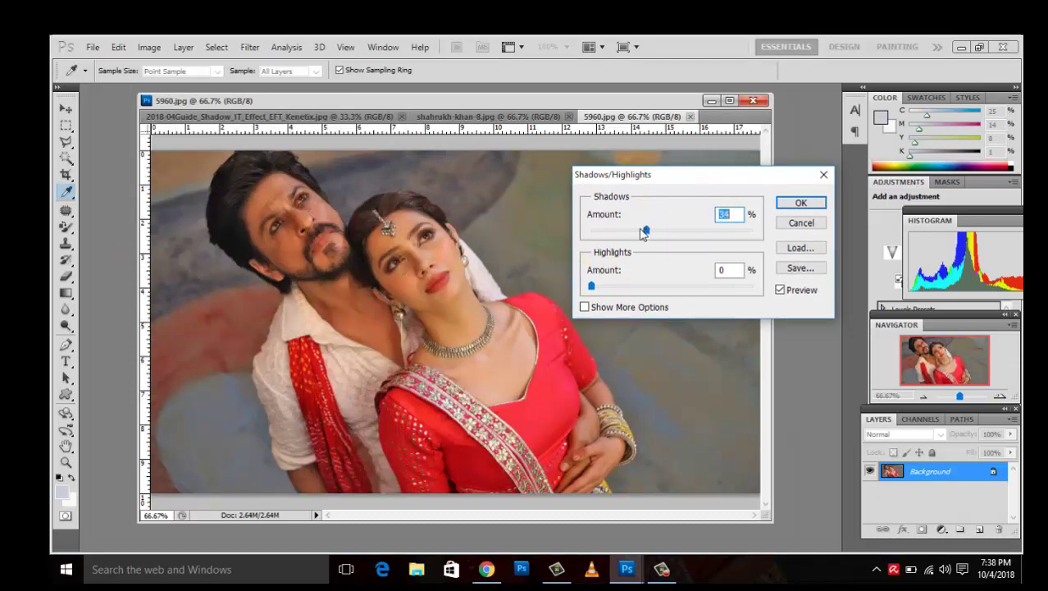
left_click_drag(644, 232, 568, 231)
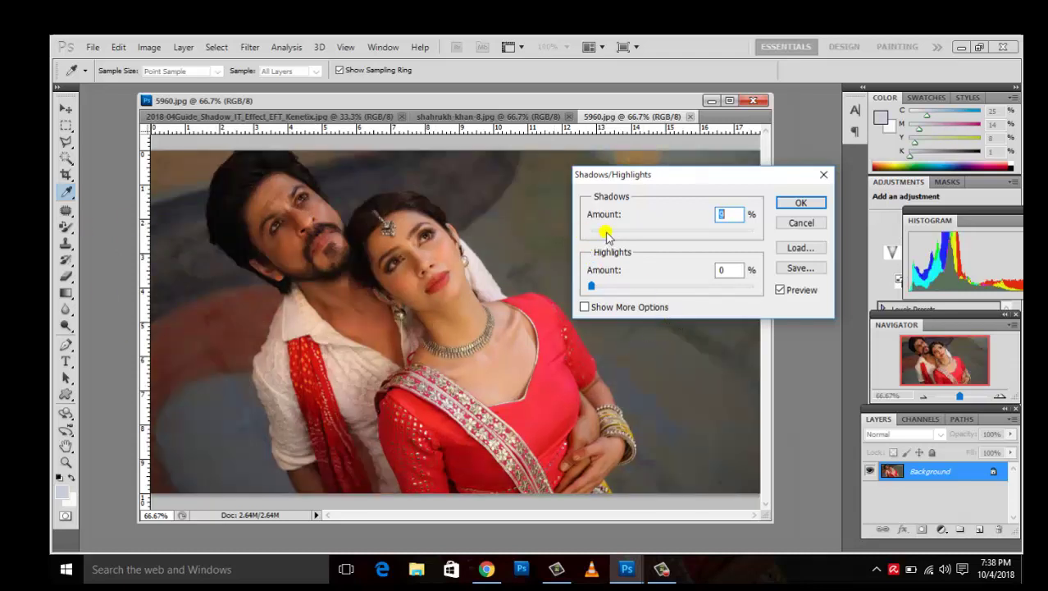
left_click_drag(607, 235, 696, 237)
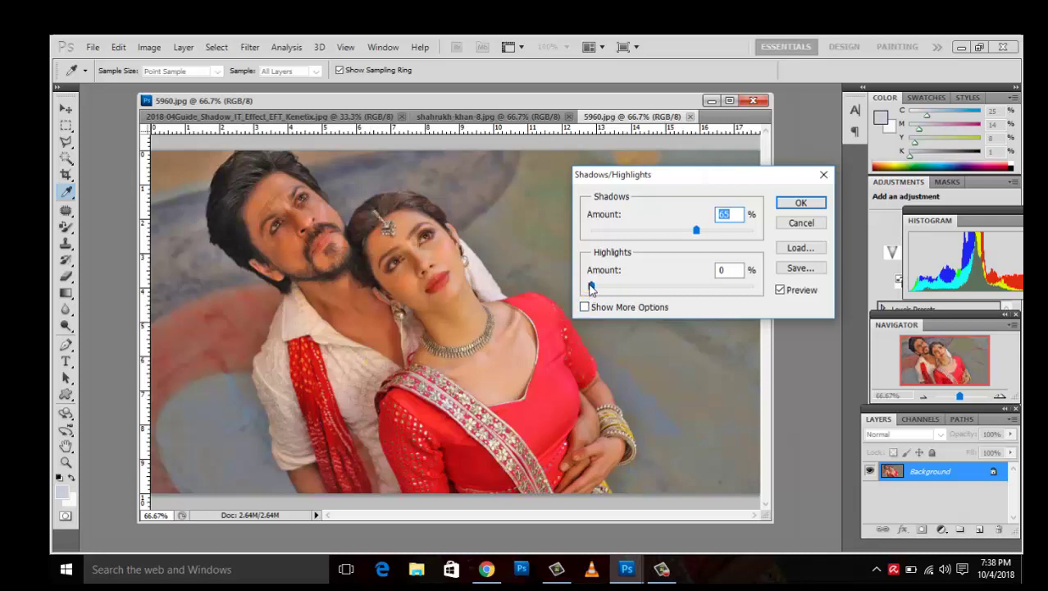
left_click_drag(592, 286, 648, 284)
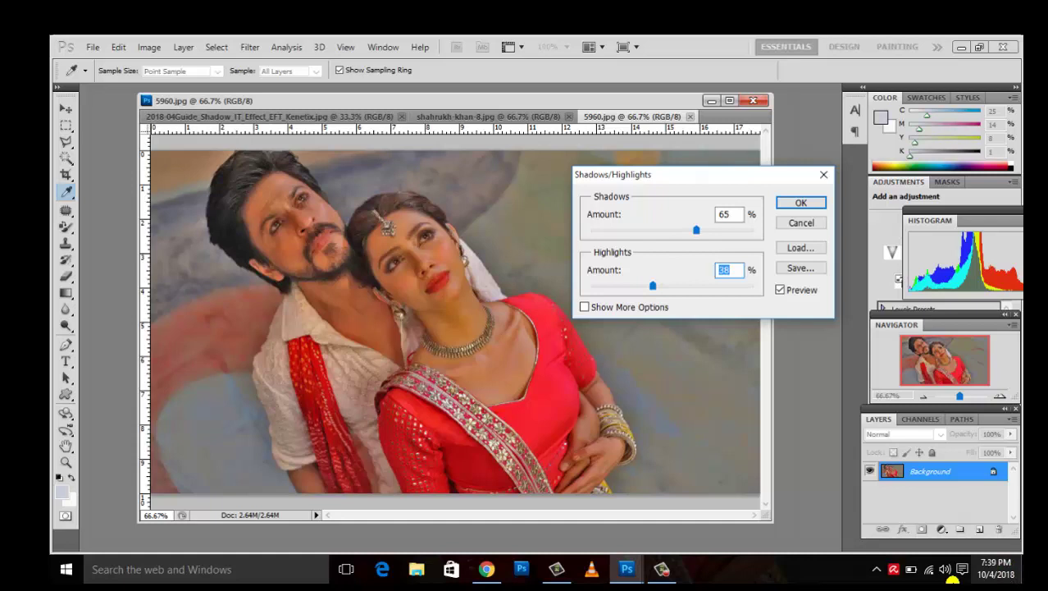
key("shift+Up")
key("shift+Up")
key("shift+Up")
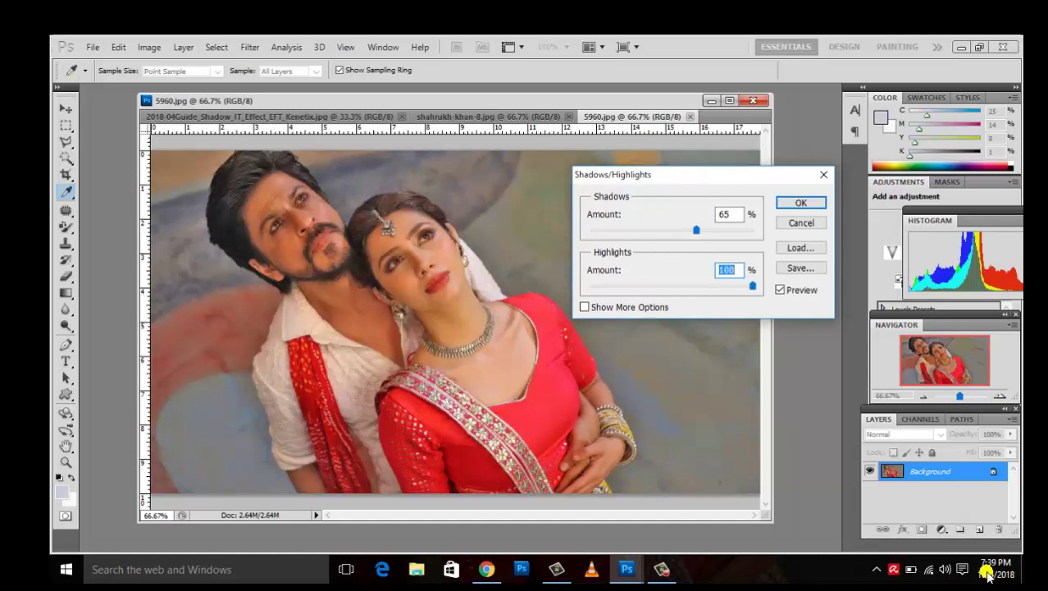
type("0")
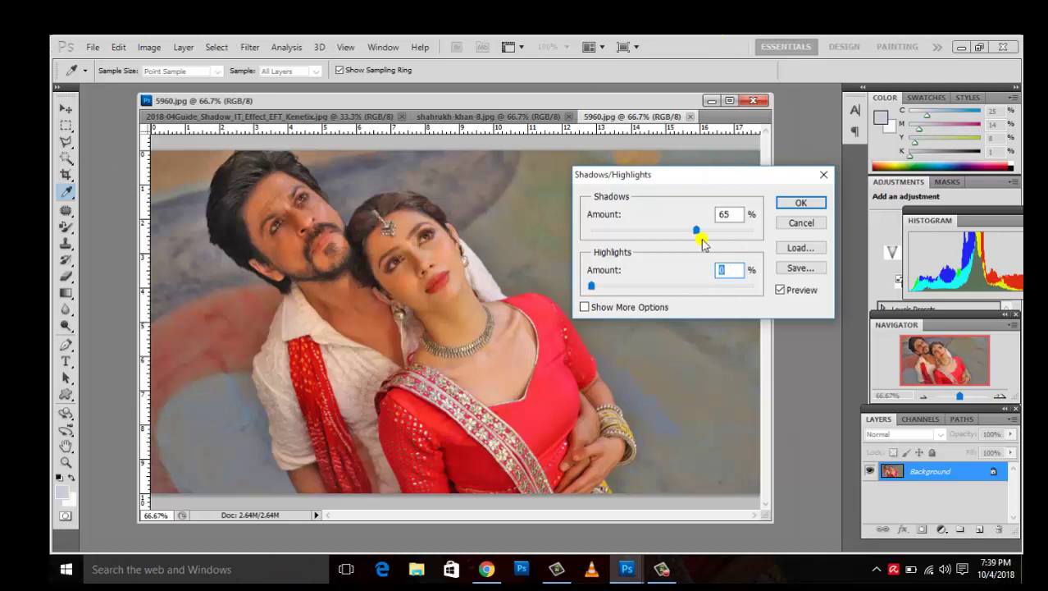
left_click_drag(593, 285, 612, 285)
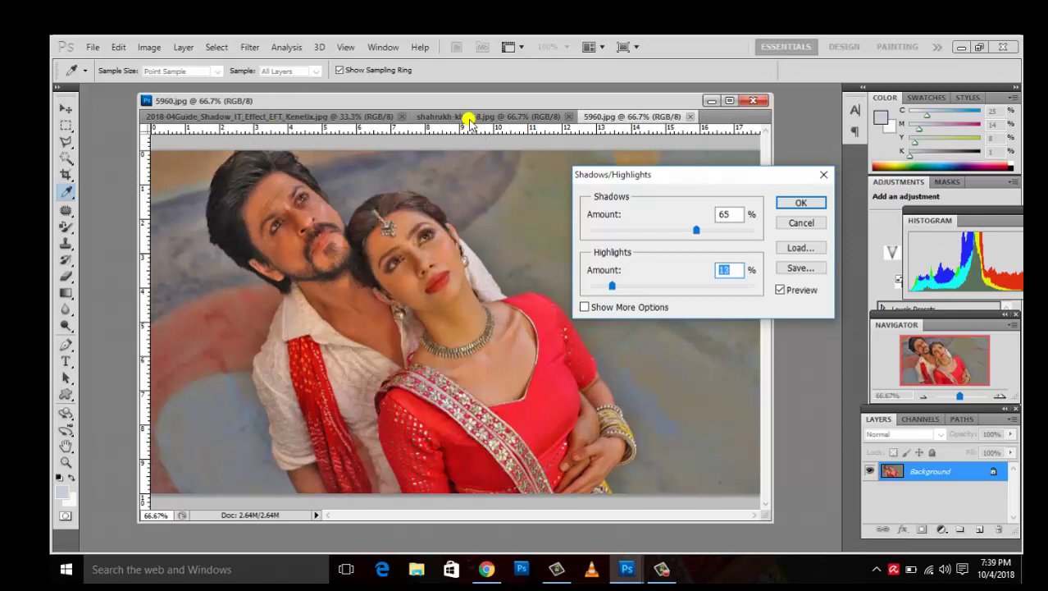
left_click(800, 204)
Step: On the two-women photo, preview Shadows/Highlights with Shadows 37% and Highlights about 59%
key("l")
left_click(237, 117)
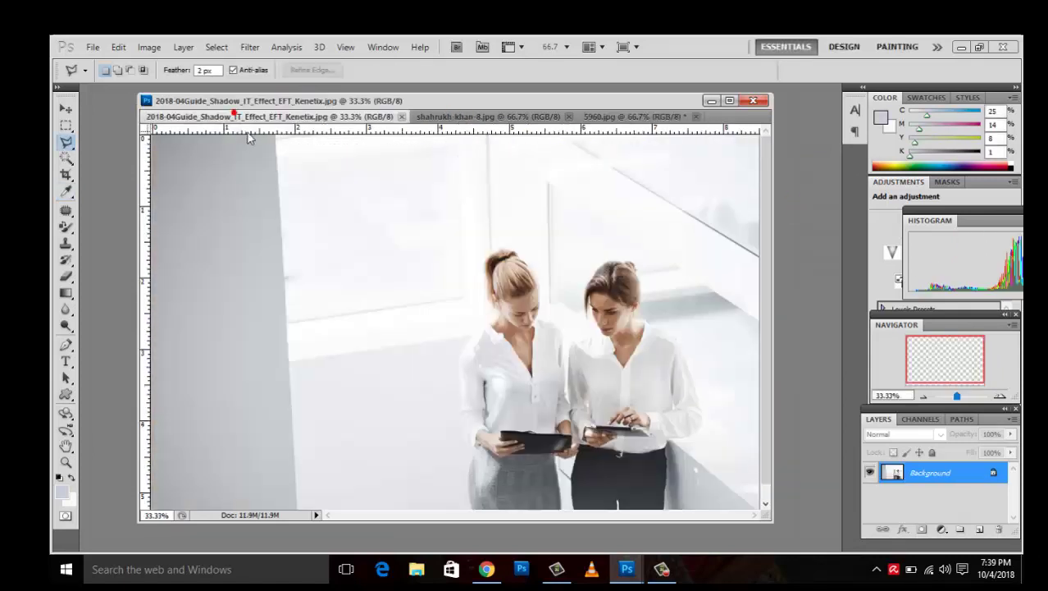
left_click(149, 47)
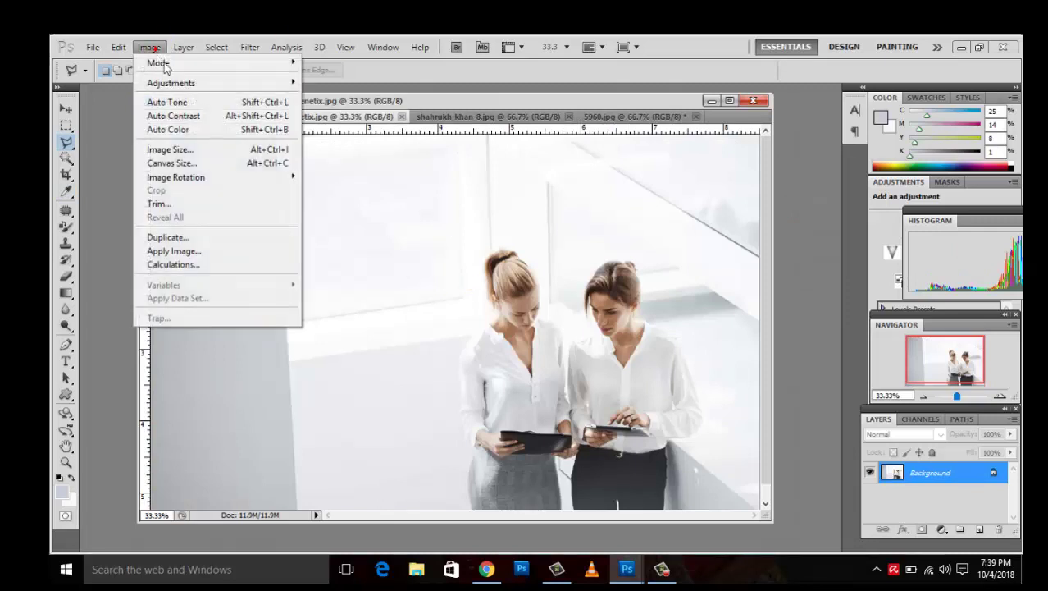
mouse_move(170, 83)
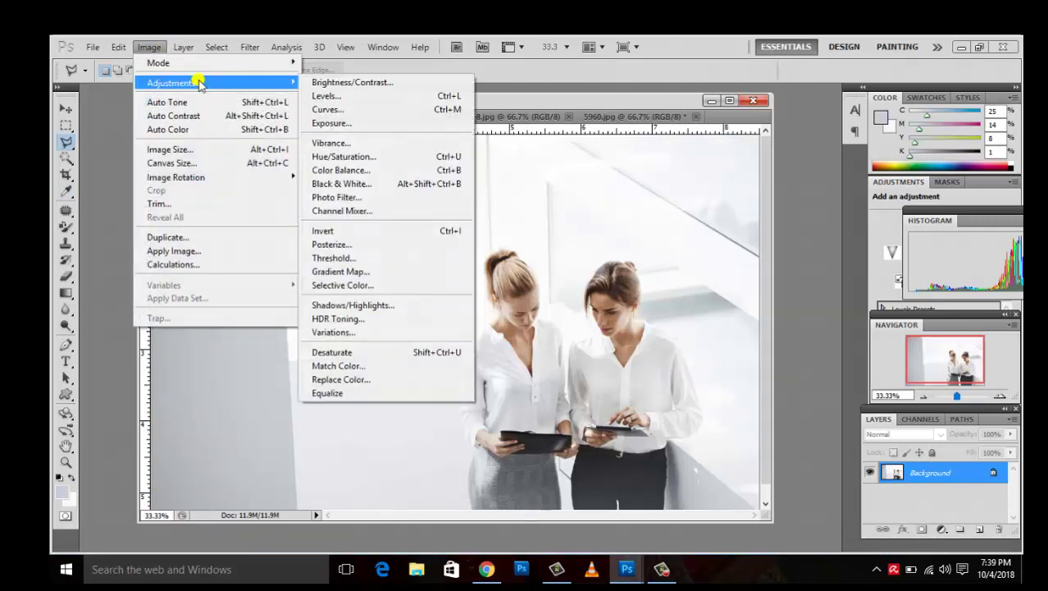
left_click(349, 305)
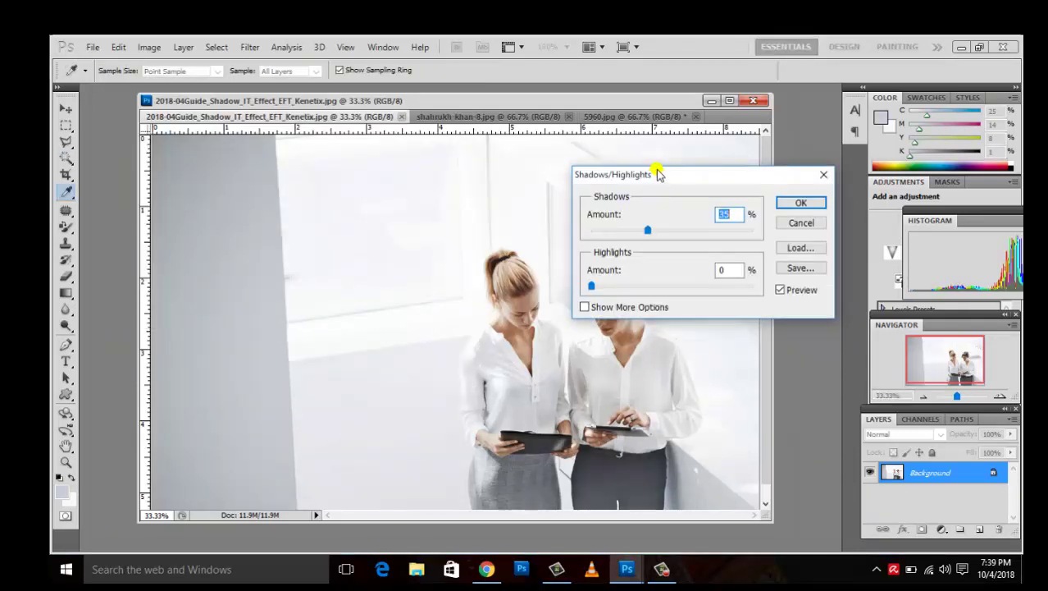
left_click_drag(654, 180, 263, 109)
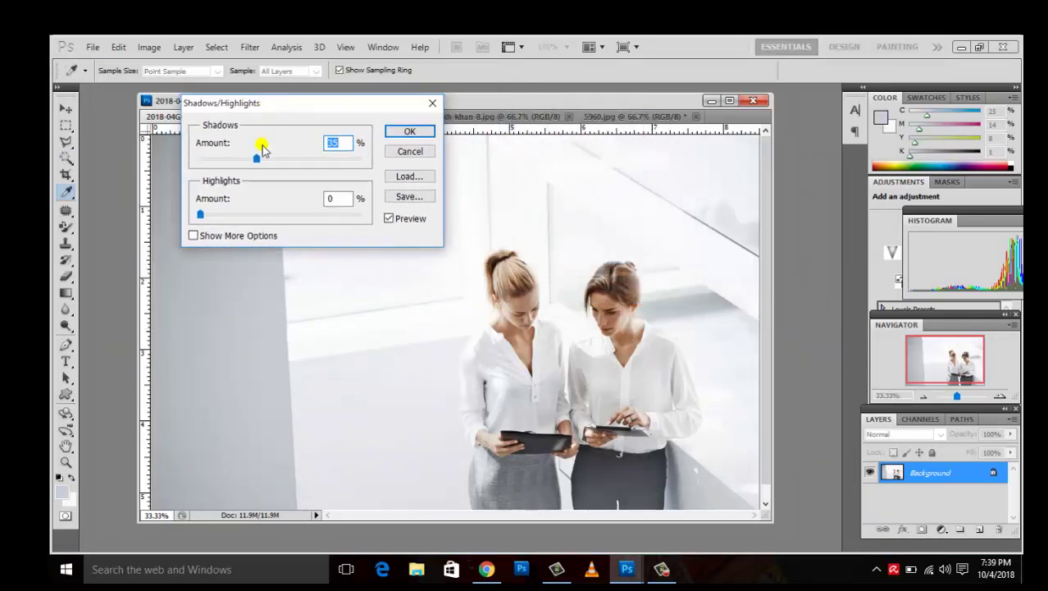
mouse_move(265, 167)
left_mouse_down()
mouse_move(303, 164)
mouse_move(260, 161)
left_mouse_up()
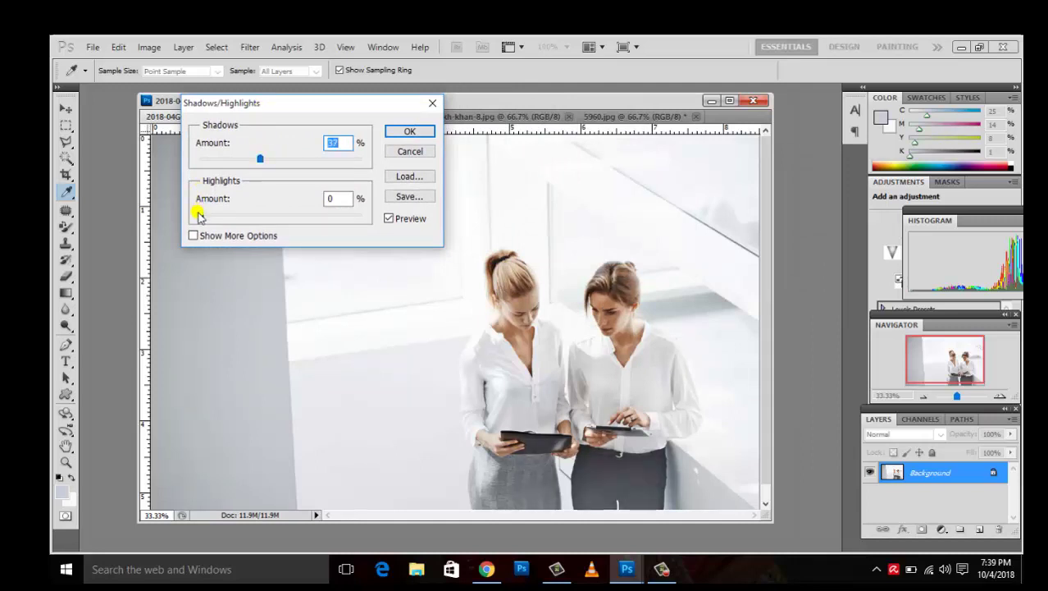
left_click(202, 215)
left_click_drag(202, 215, 294, 215)
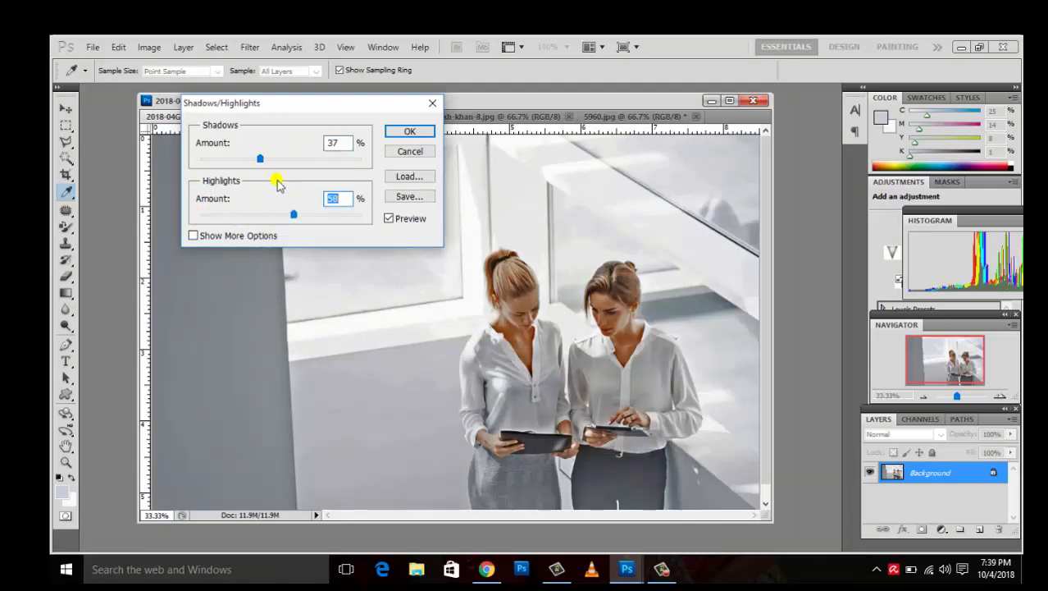
Step: Cancel the Shadows/Highlights preview and switch to shahrukh-khan-8.jpg
left_click(424, 154)
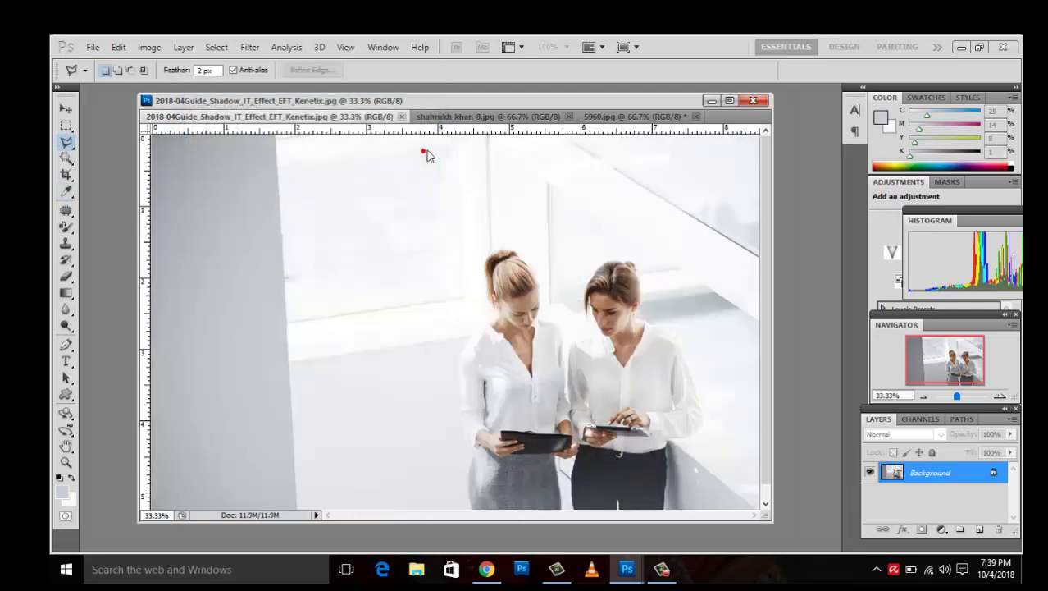
left_click(441, 117)
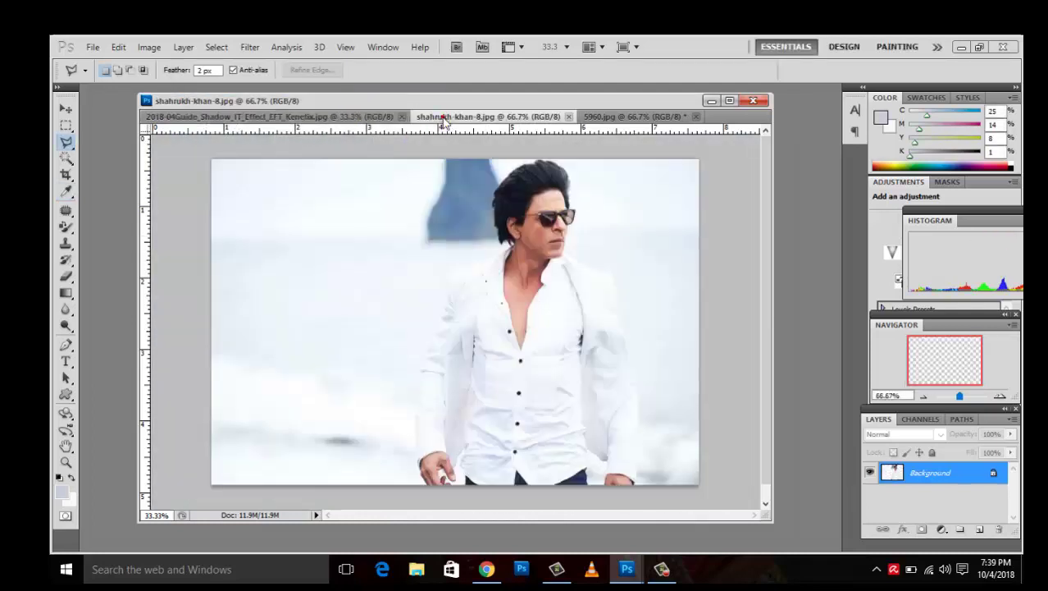
left_click(149, 47)
left_click(439, 240)
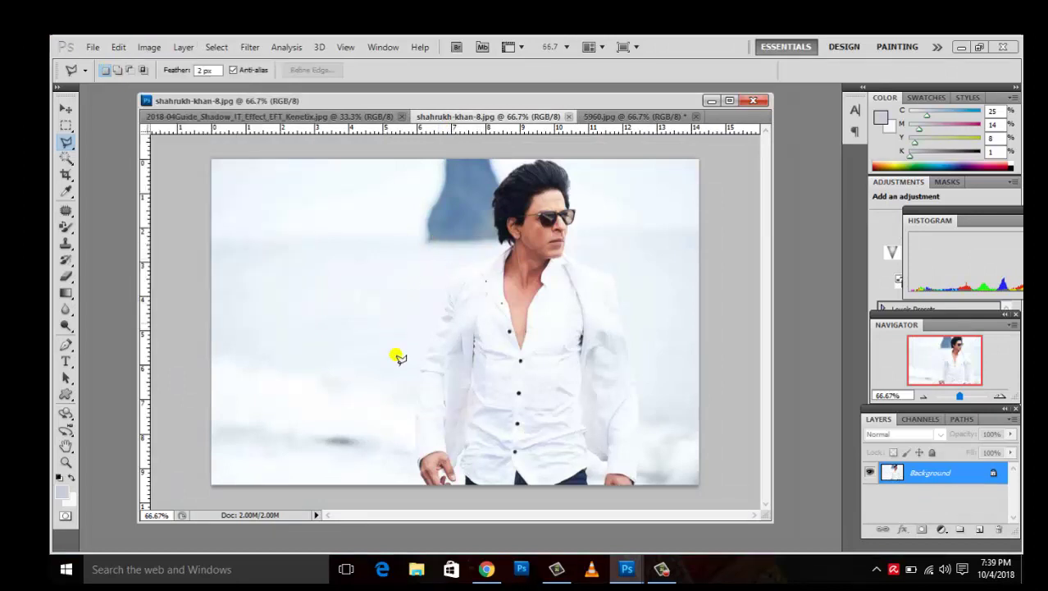
Step: Draw a polygonal selection left of the man, then deselect it
left_click(465, 279)
left_click(353, 260)
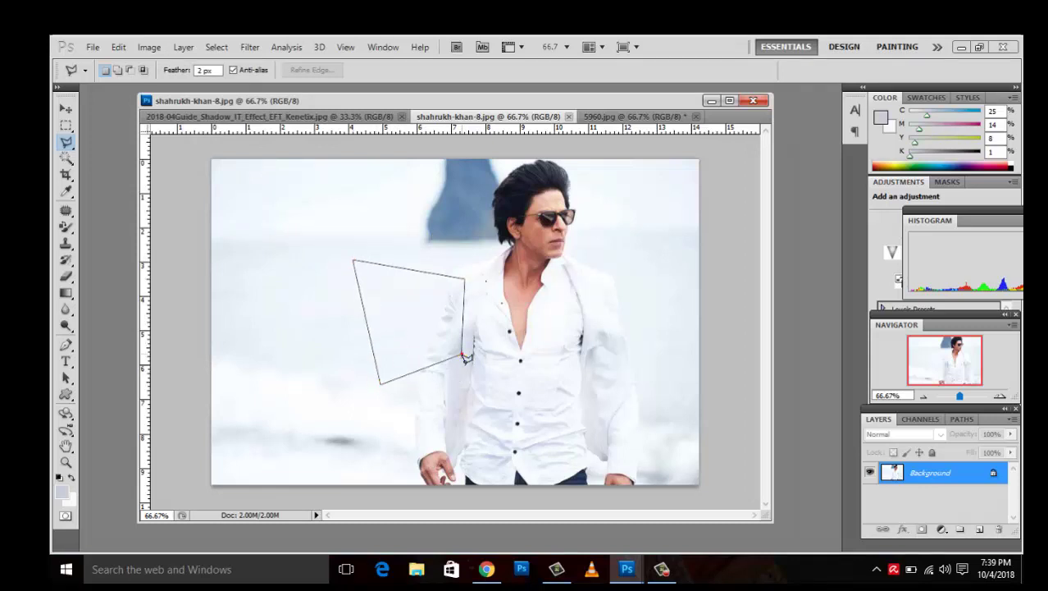
left_click(463, 356)
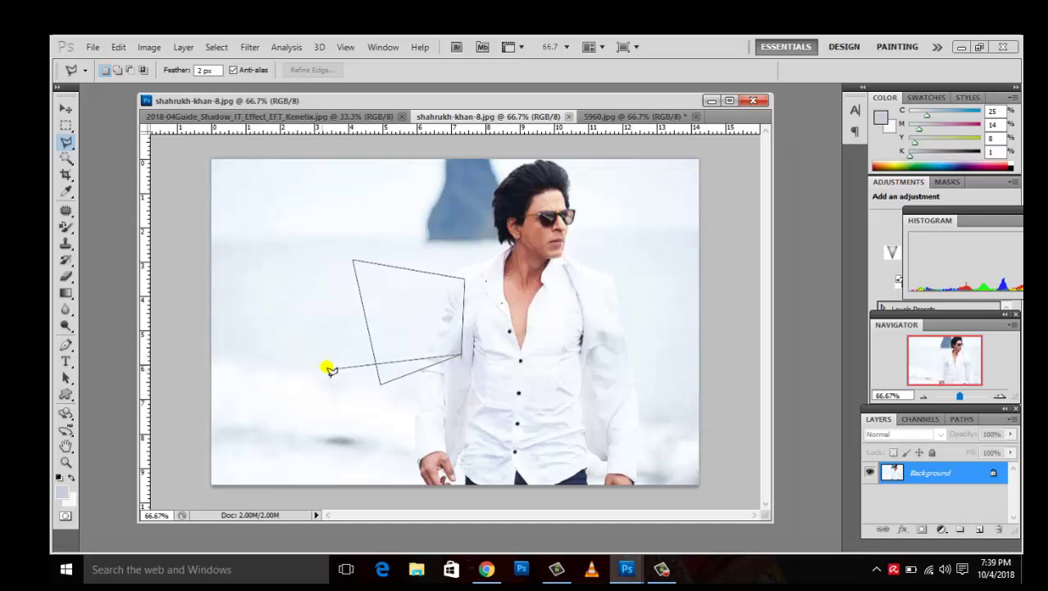
double_click(422, 312)
key("ctrl+d")
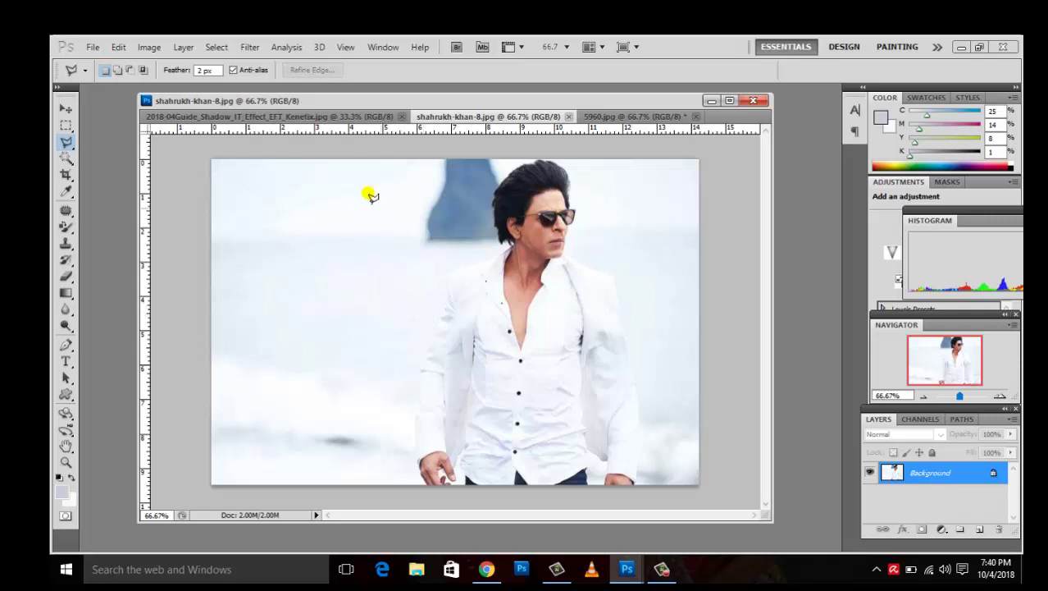
Step: Switch to the two-women photo and back to the man's photo, then open the Image menu
left_click(322, 117)
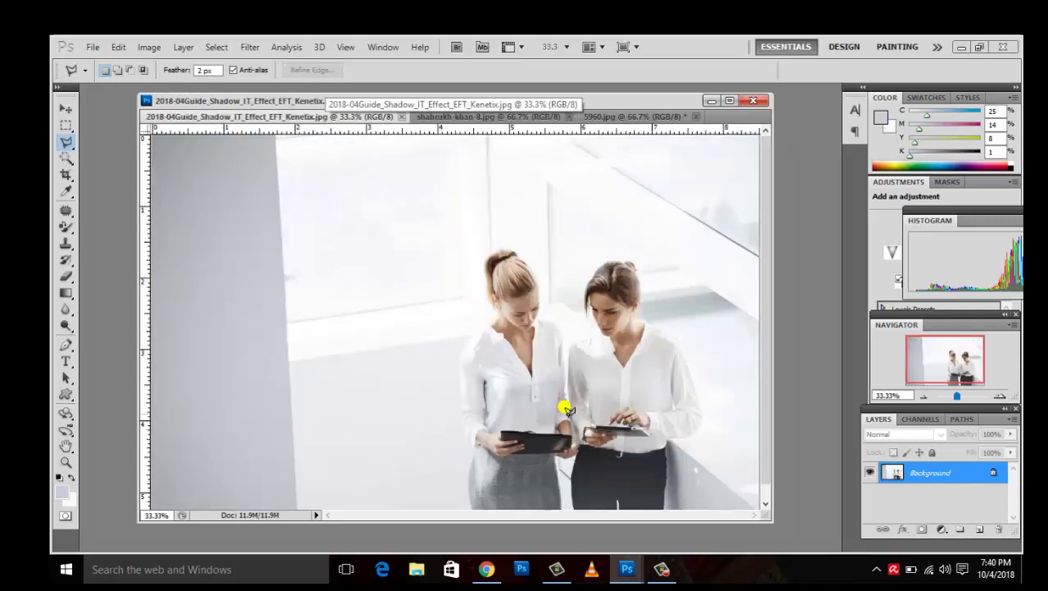
left_click(499, 117)
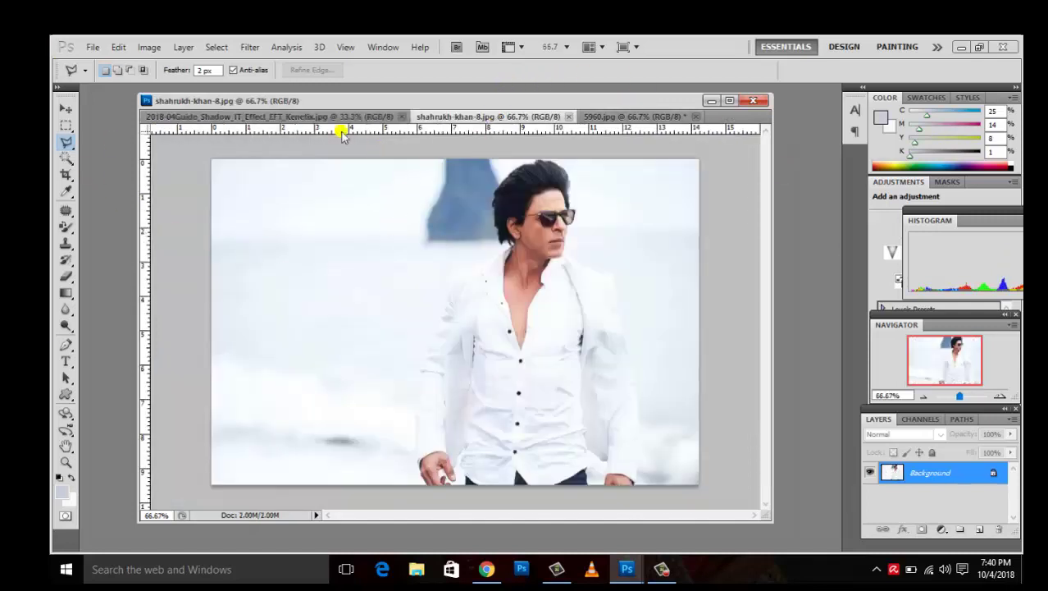
left_click(150, 48)
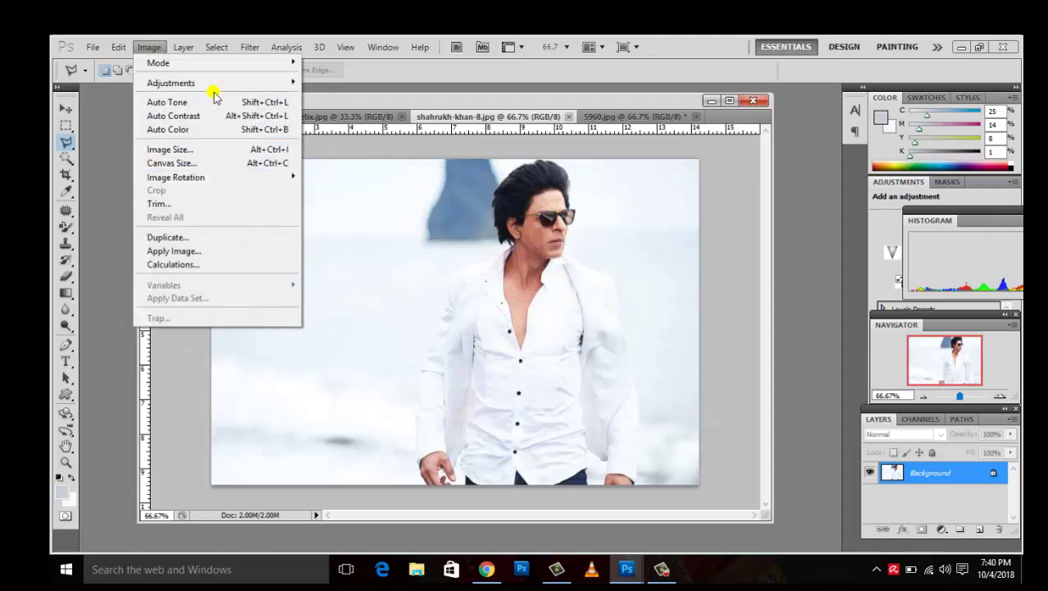
mouse_move(170, 83)
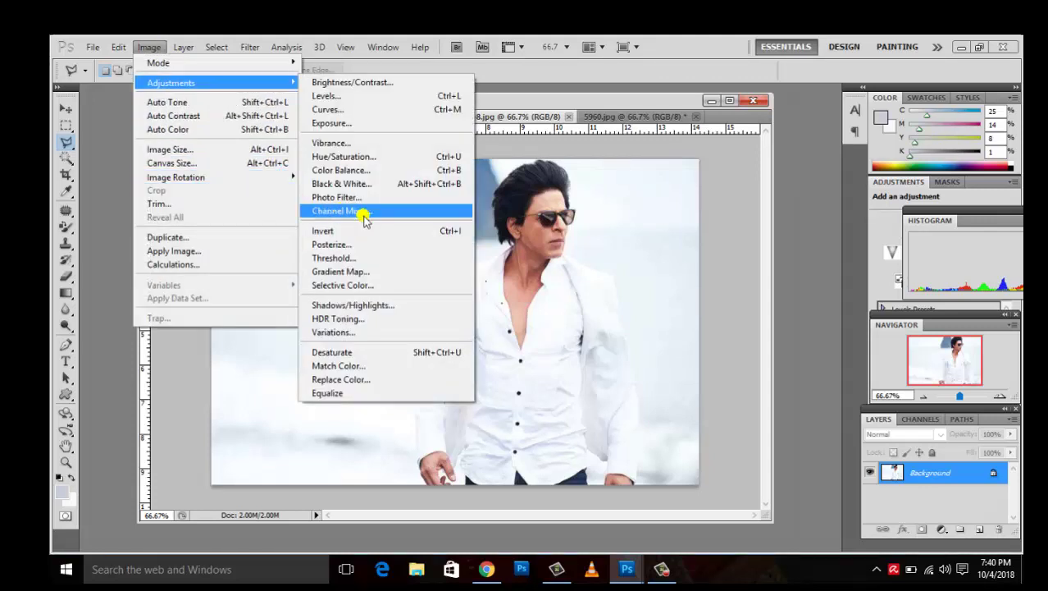
Step: Preview HDR Toning on the man's photo (Radius 226, Strength 2.70, Detail +84, Highlight +55), then cancel
left_click(347, 320)
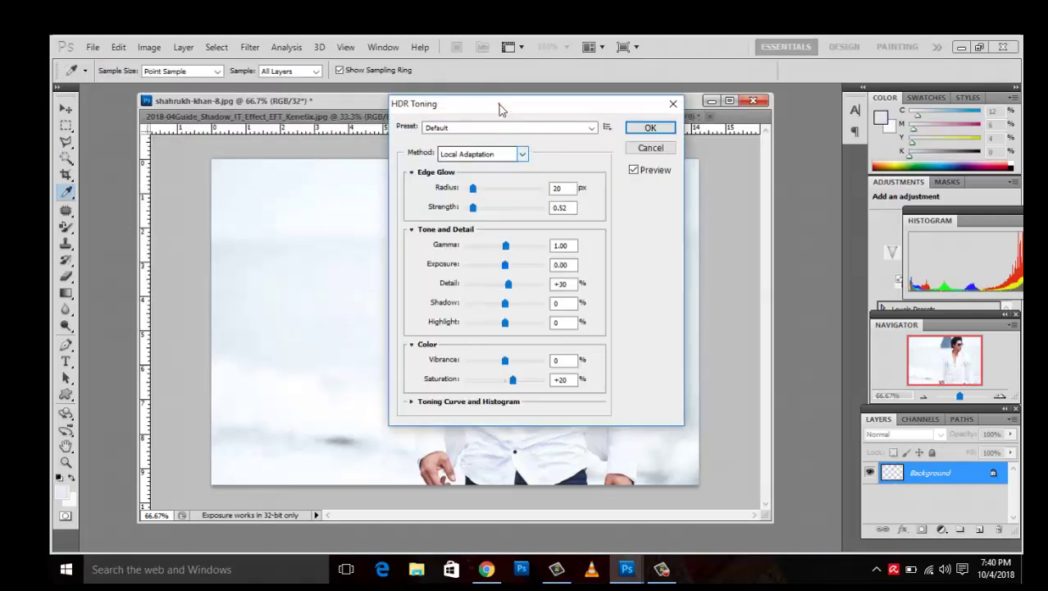
left_click_drag(501, 109, 835, 140)
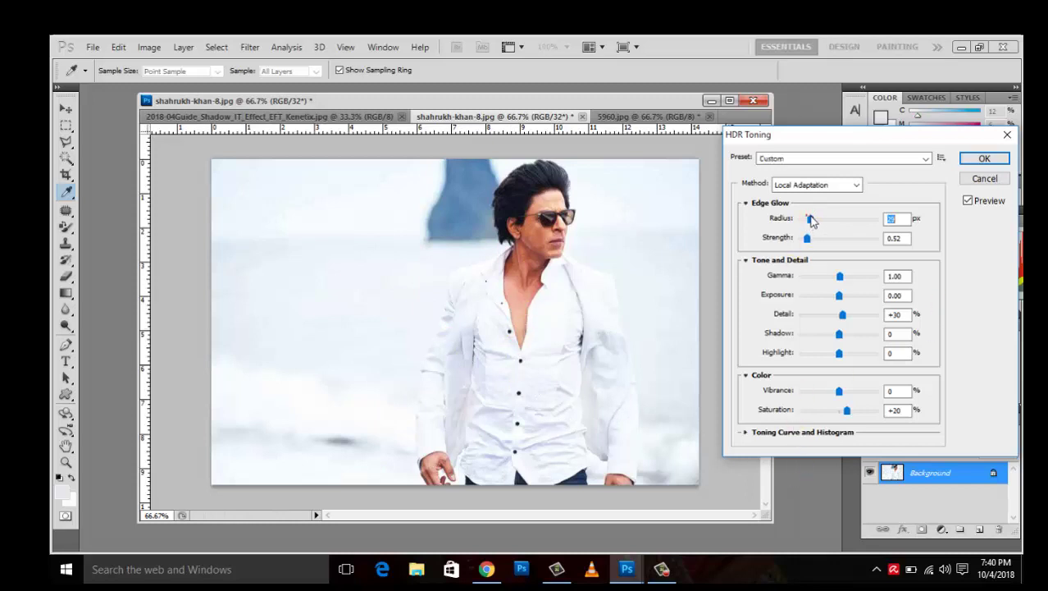
left_click_drag(812, 220, 835, 220)
left_click(808, 239)
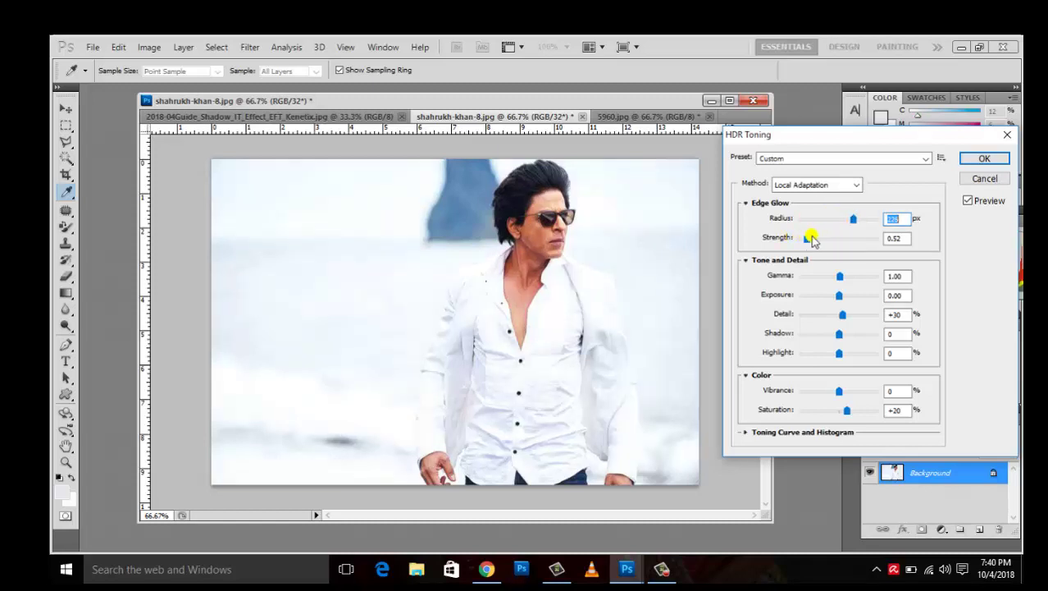
left_click_drag(808, 238, 851, 238)
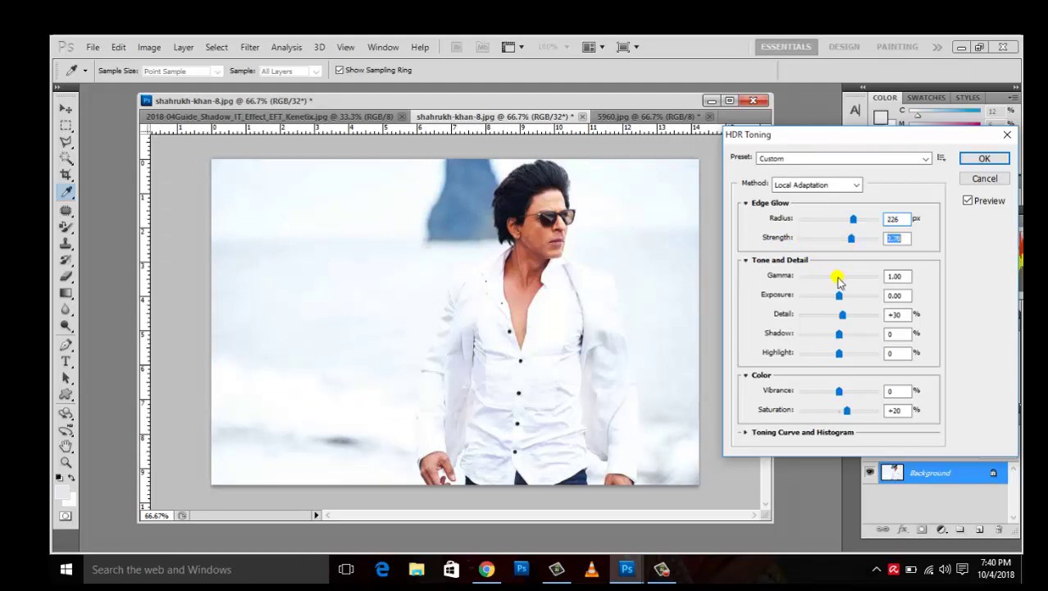
mouse_move(838, 280)
left_mouse_down()
mouse_move(846, 276)
mouse_move(847, 297)
left_mouse_up()
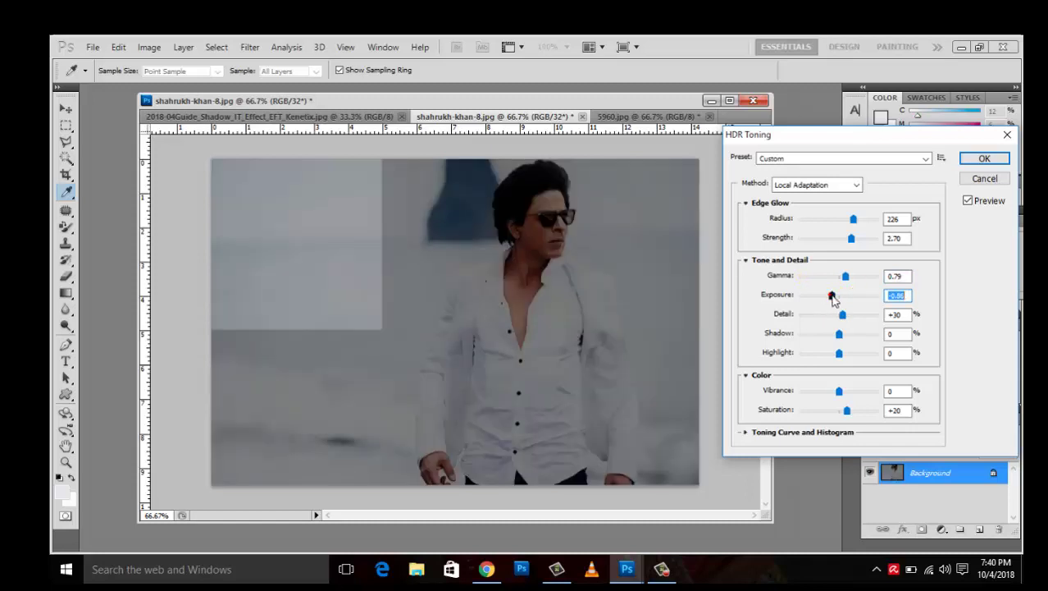
left_click_drag(842, 322, 852, 323)
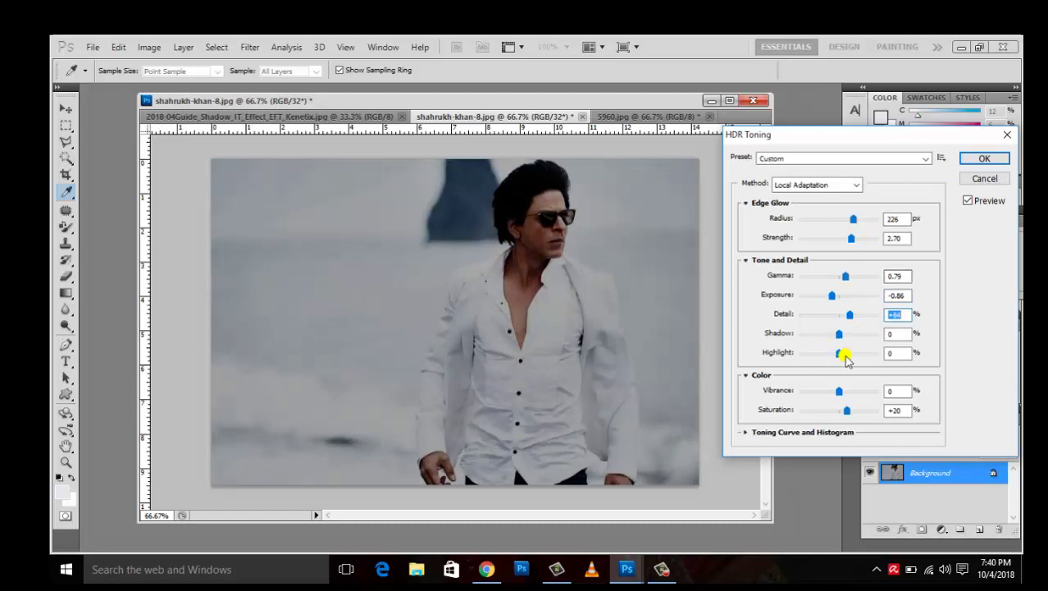
left_click_drag(840, 353, 848, 354)
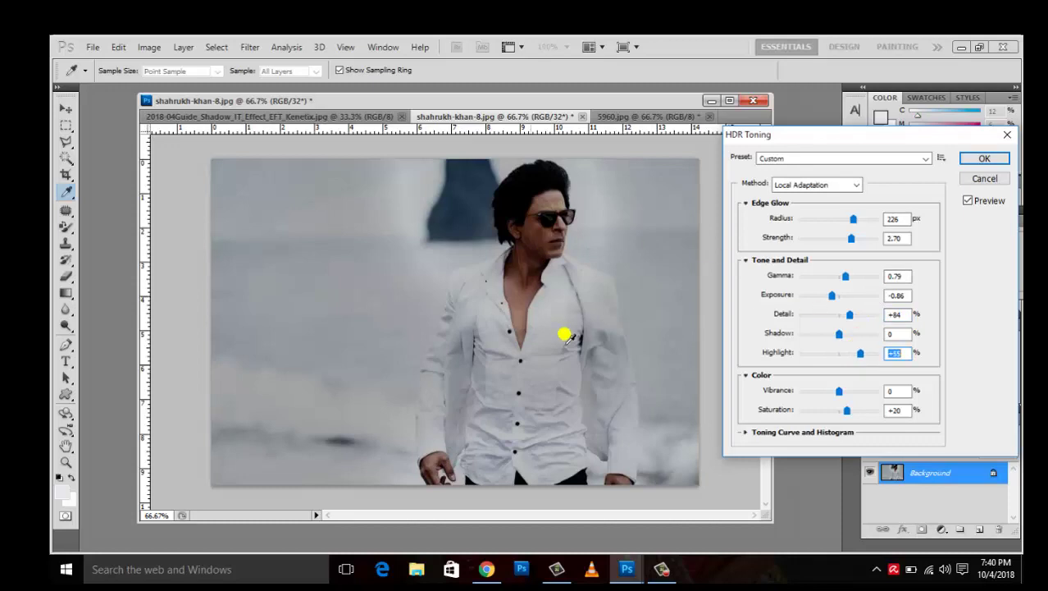
left_click(976, 179)
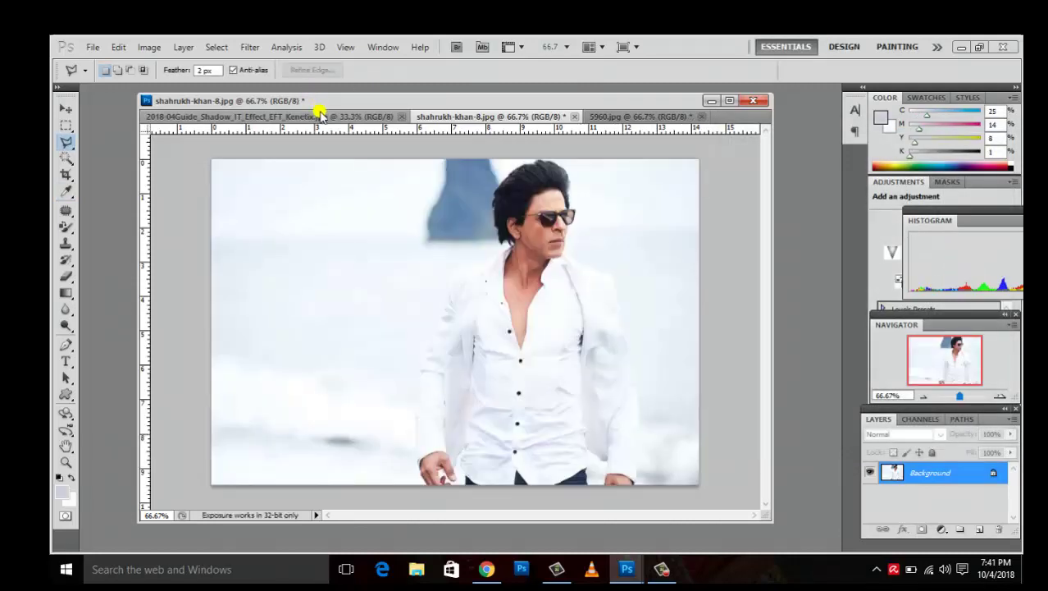
Step: Switch to the 2018-04Guide two-women photo, open HDR Toning, and cancel it unapplied
left_click(323, 117)
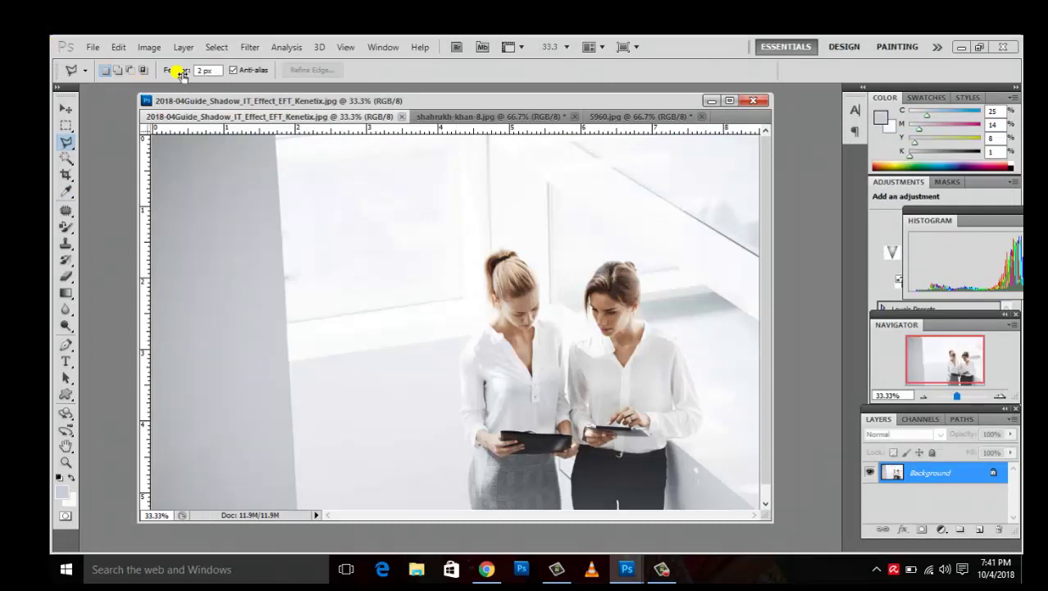
left_click(148, 47)
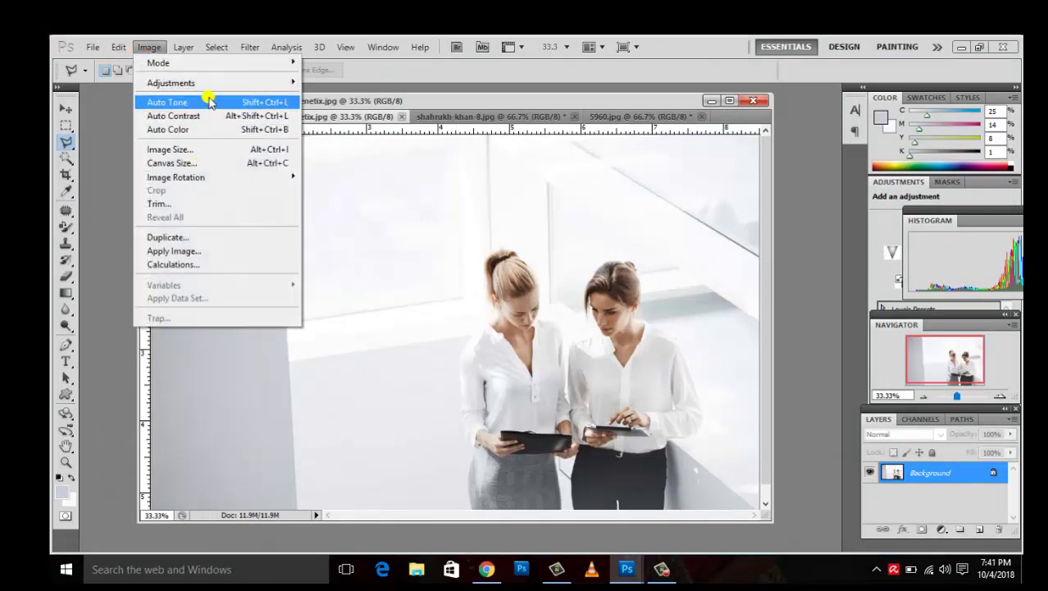
mouse_move(171, 83)
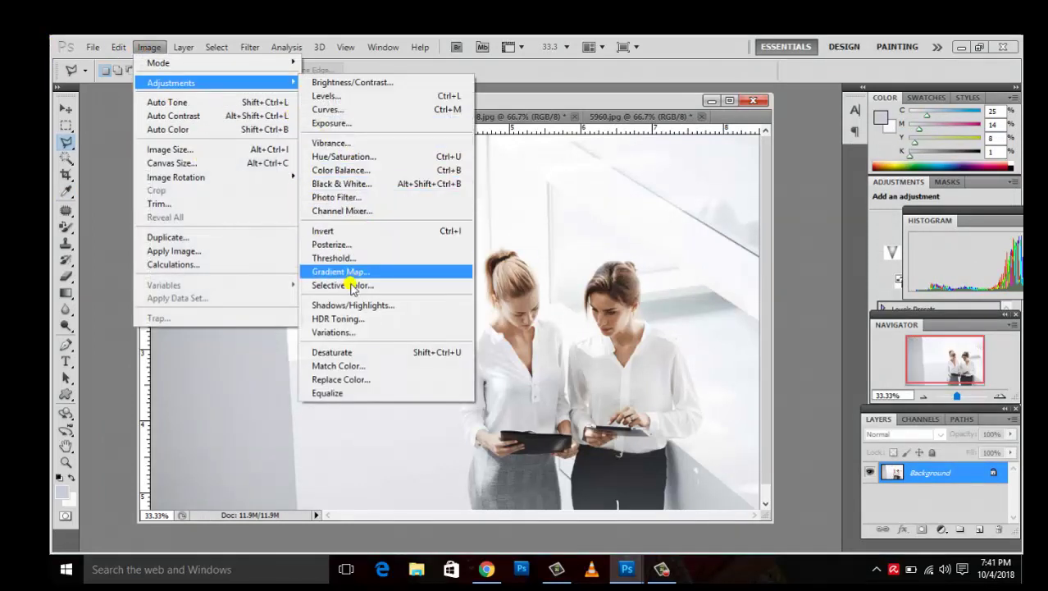
left_click(350, 318)
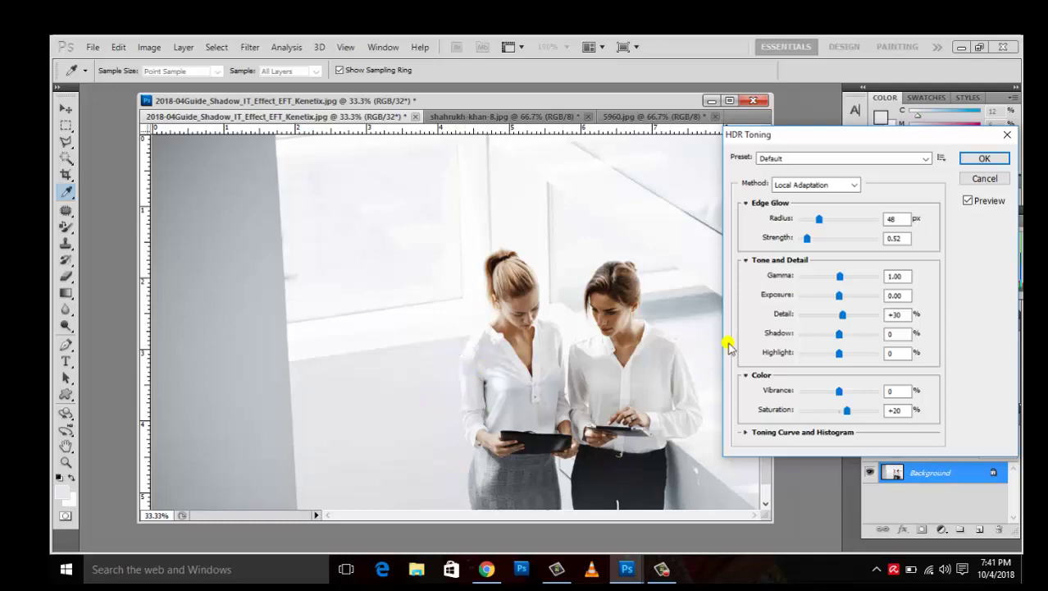
left_click(970, 181)
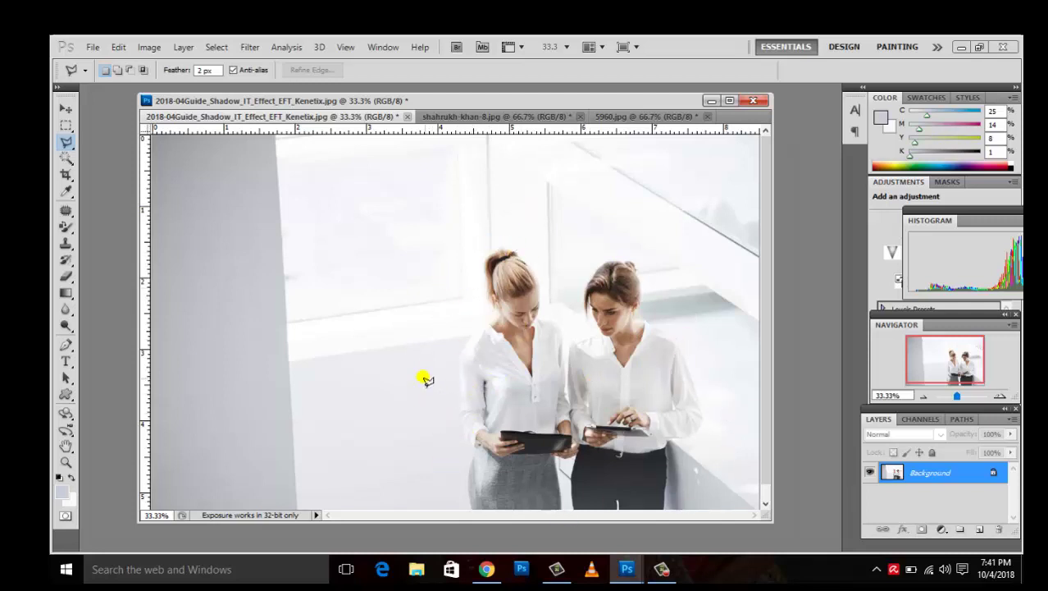
Step: Apply HDR Toning to the two-women photo with edge glow strength 0.94 and a larger radius
left_click(150, 47)
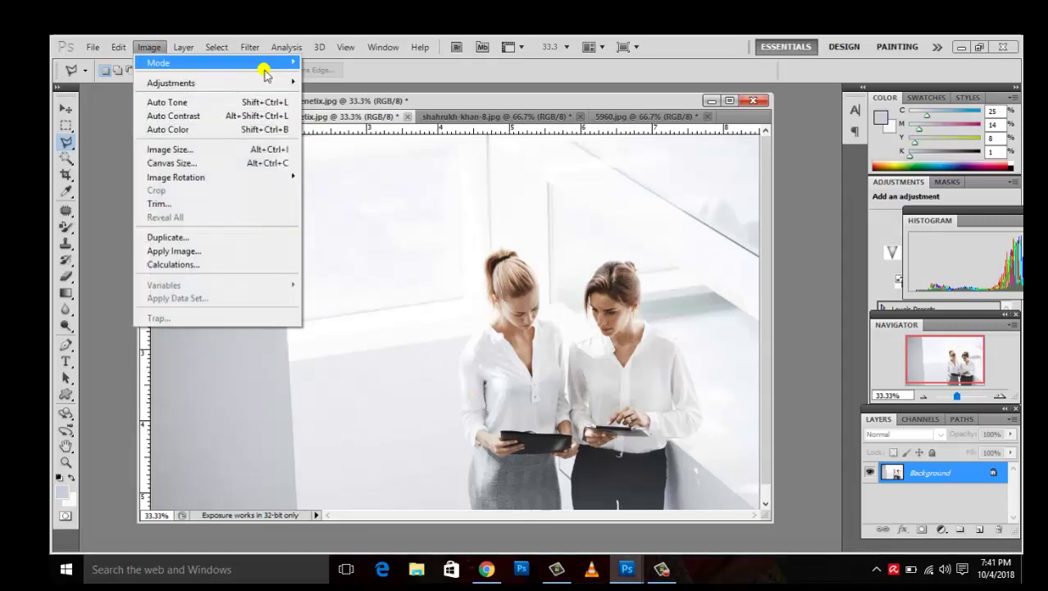
mouse_move(171, 82)
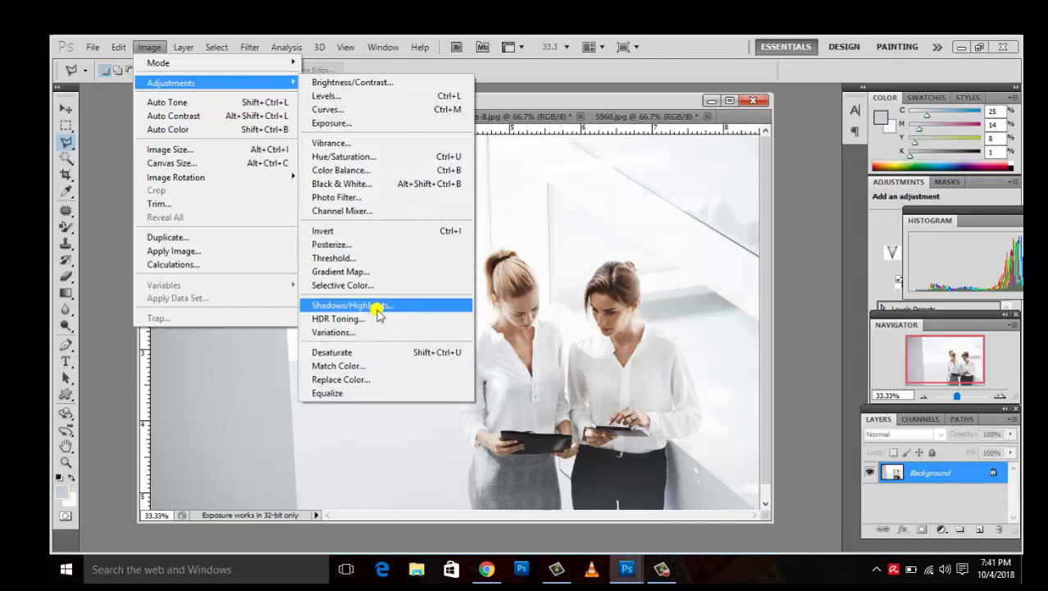
left_click(373, 318)
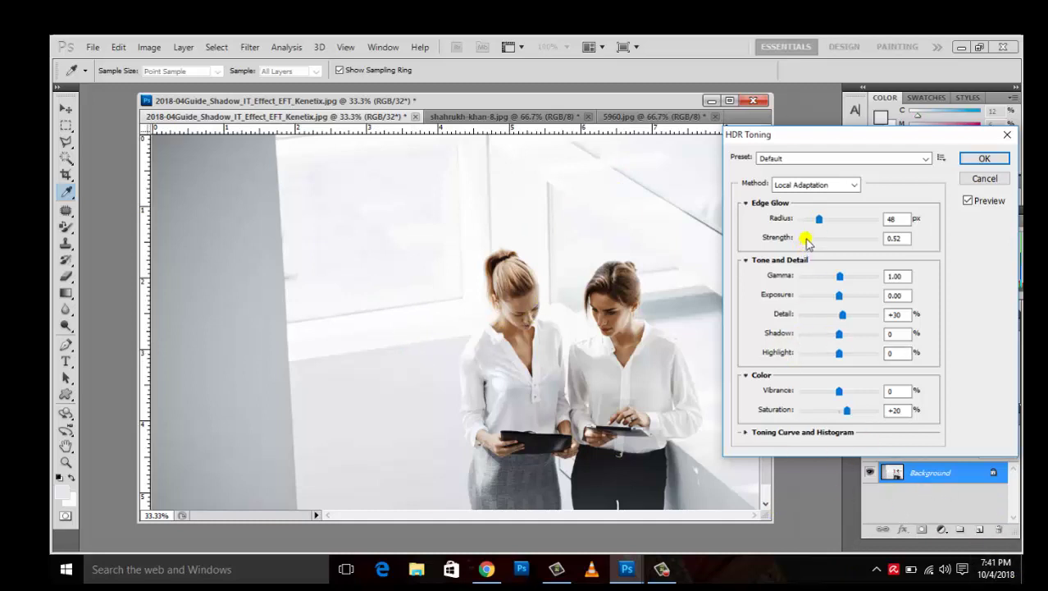
mouse_move(807, 241)
left_mouse_down()
mouse_move(817, 244)
mouse_move(831, 221)
left_mouse_up()
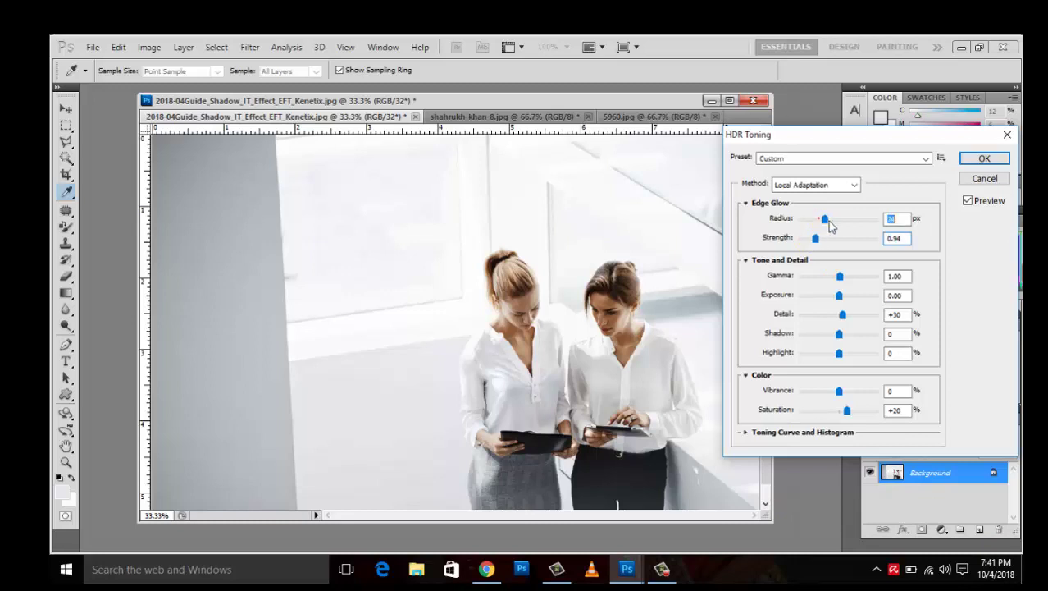
left_click(982, 158)
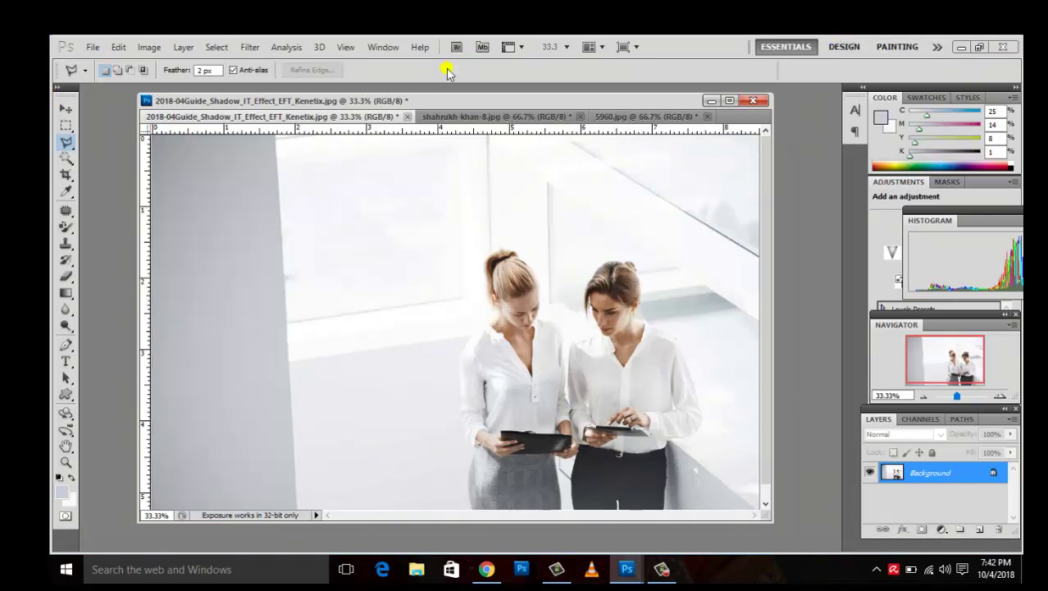
Step: Make shahrukh-khan-8.jpg the active document again
left_click(451, 119)
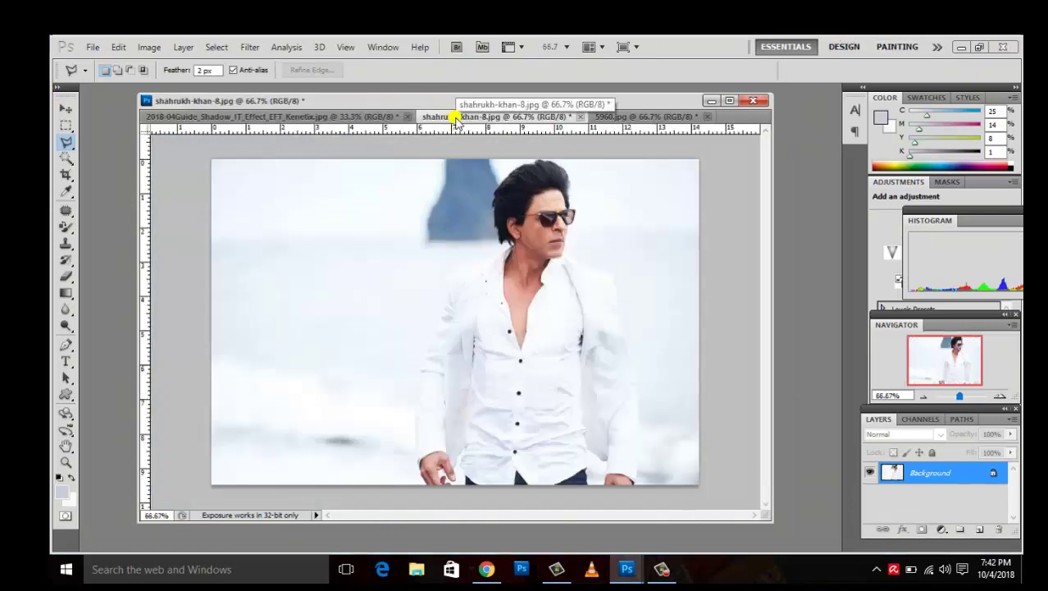